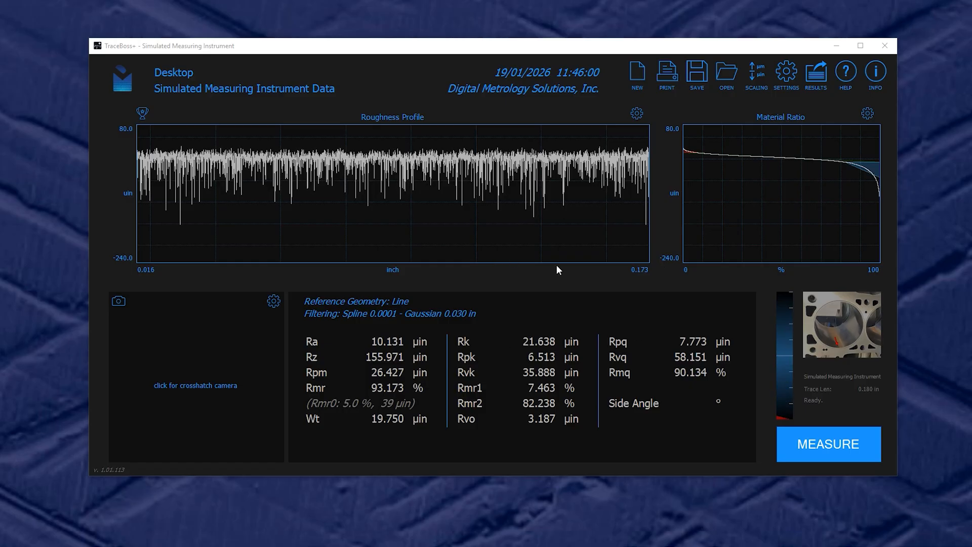
Step: Review the reference surface's roughness profile and parameters, then close the reference view without changes
click(143, 111)
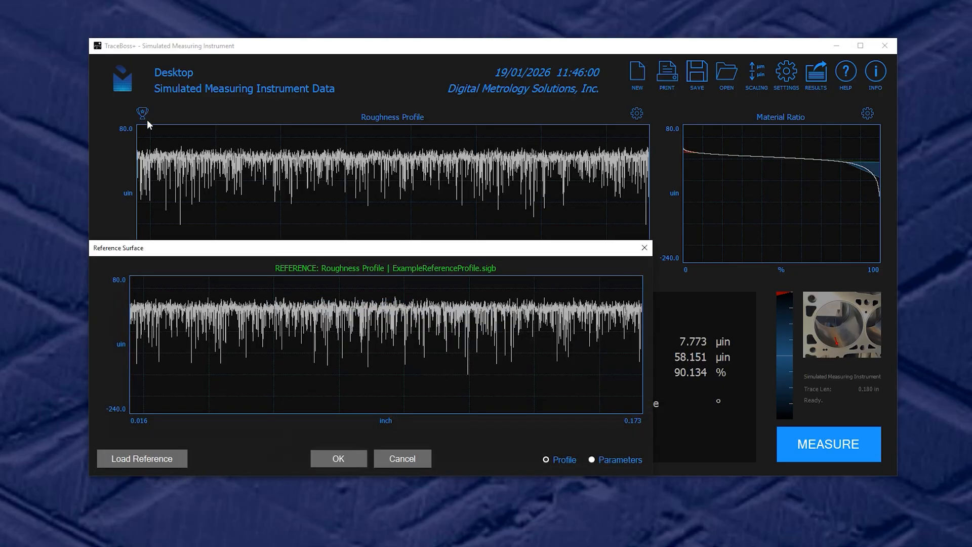
drag(338, 255, 532, 225)
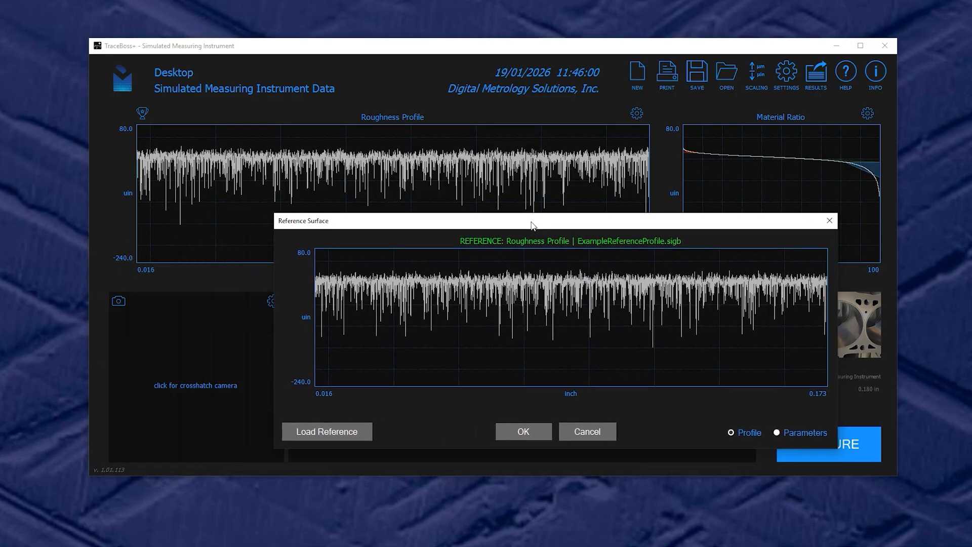
click(815, 433)
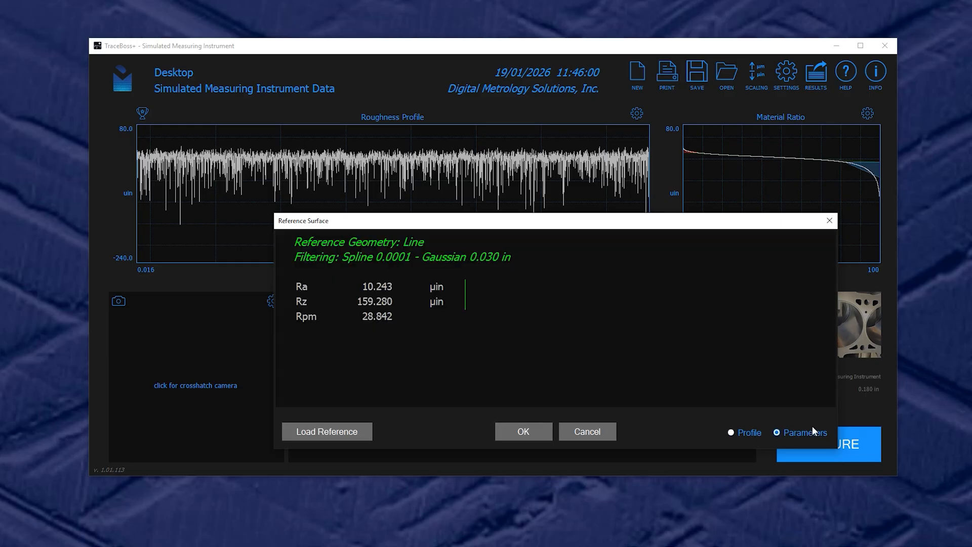
click(747, 433)
click(573, 433)
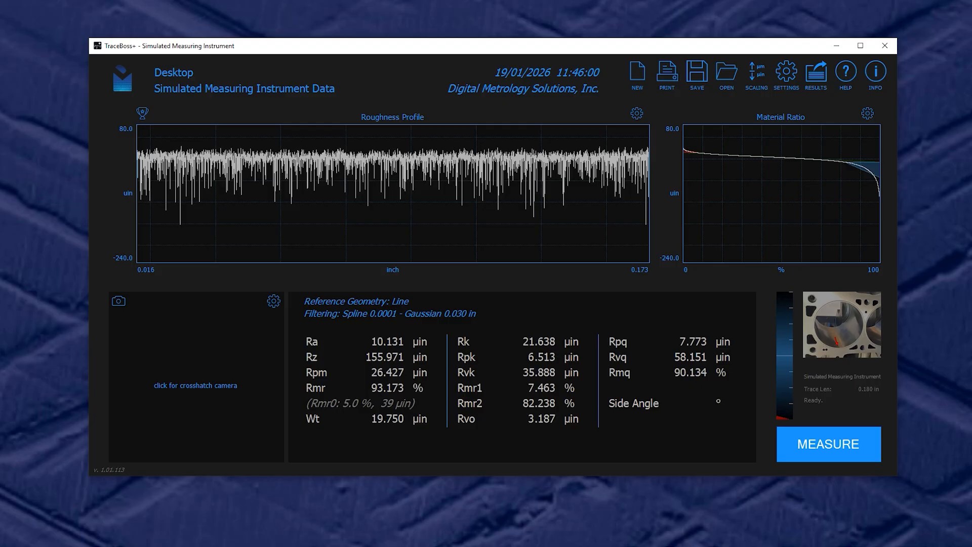
Step: Bring the Excel workbook in front of TraceBoss+ and examine its Bore, Level and Position rows for bore 1
drag(971, 101, 701, 95)
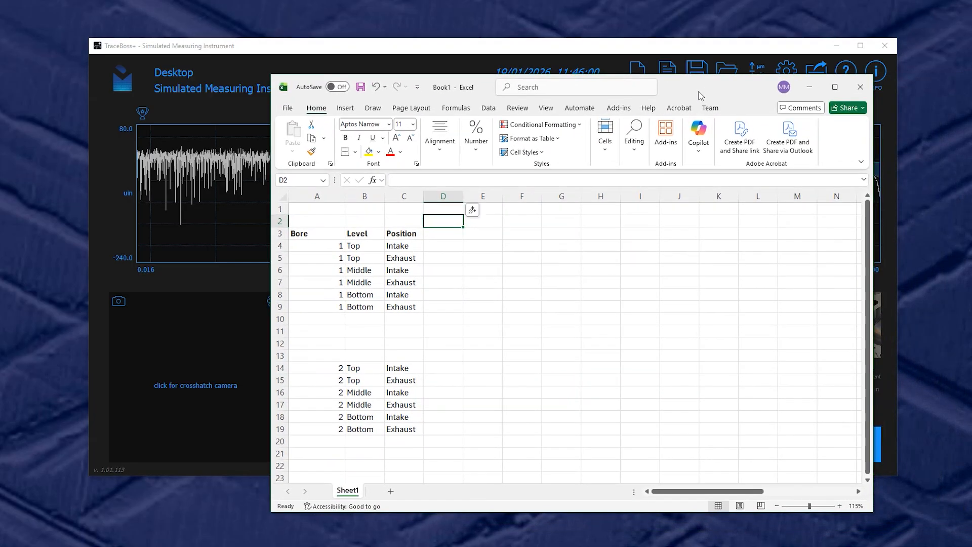
click(314, 234)
click(354, 233)
click(387, 233)
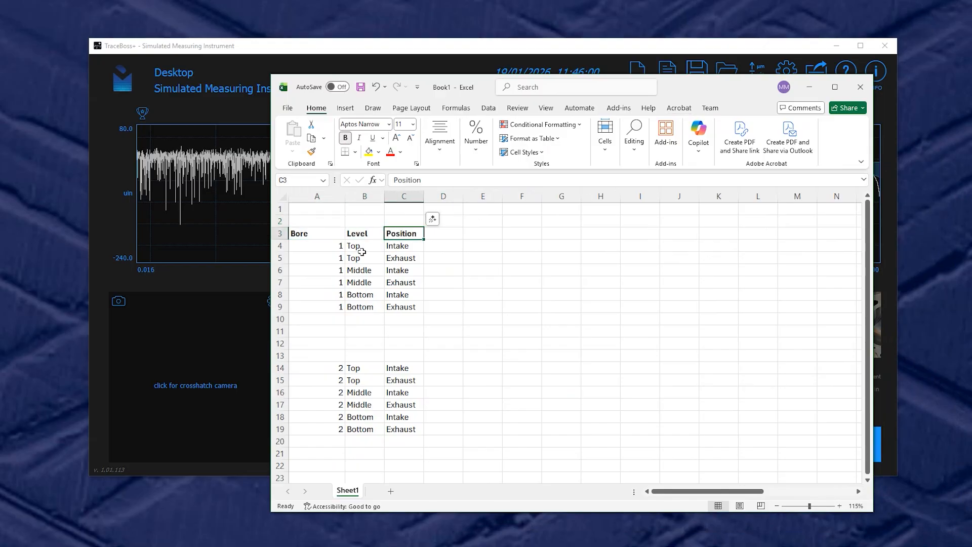
click(329, 247)
click(333, 254)
click(409, 246)
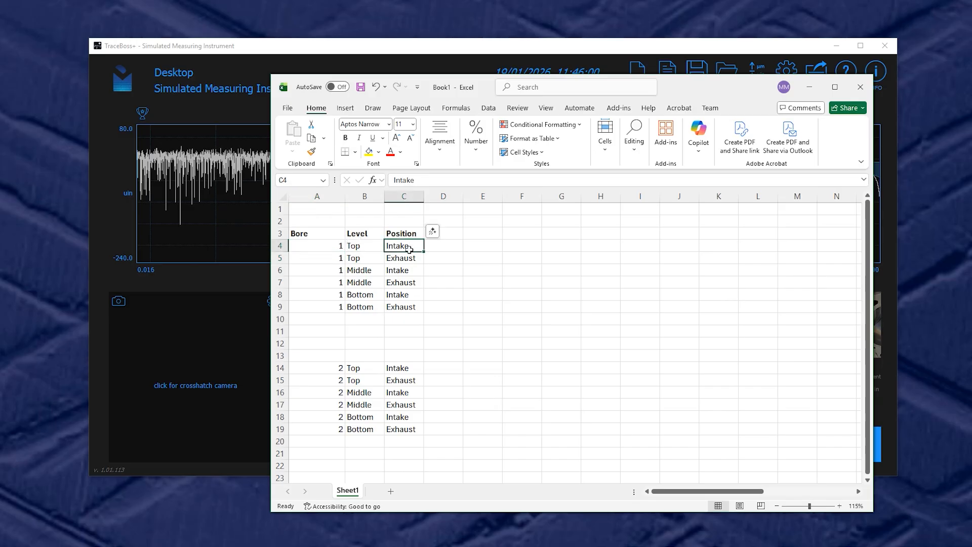
click(409, 253)
drag(411, 274, 399, 308)
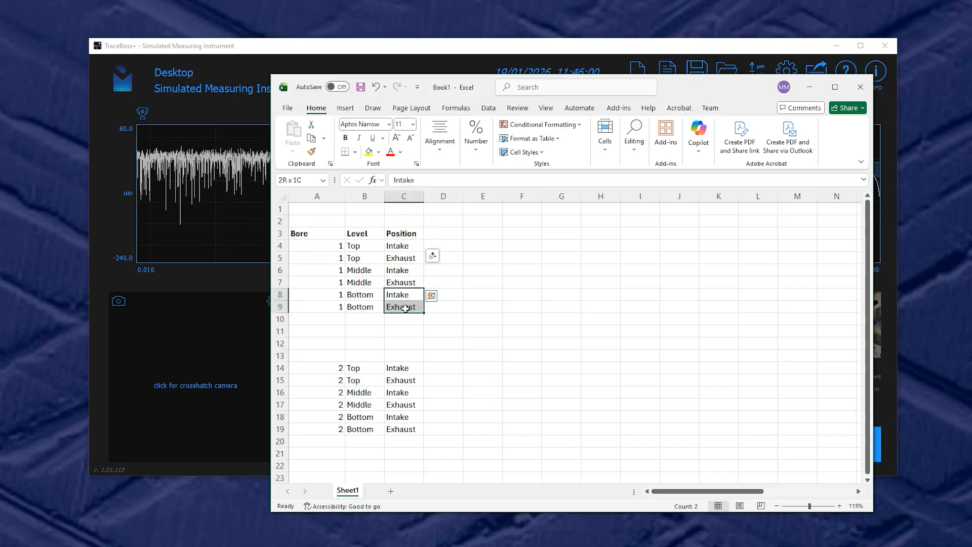
click(403, 272)
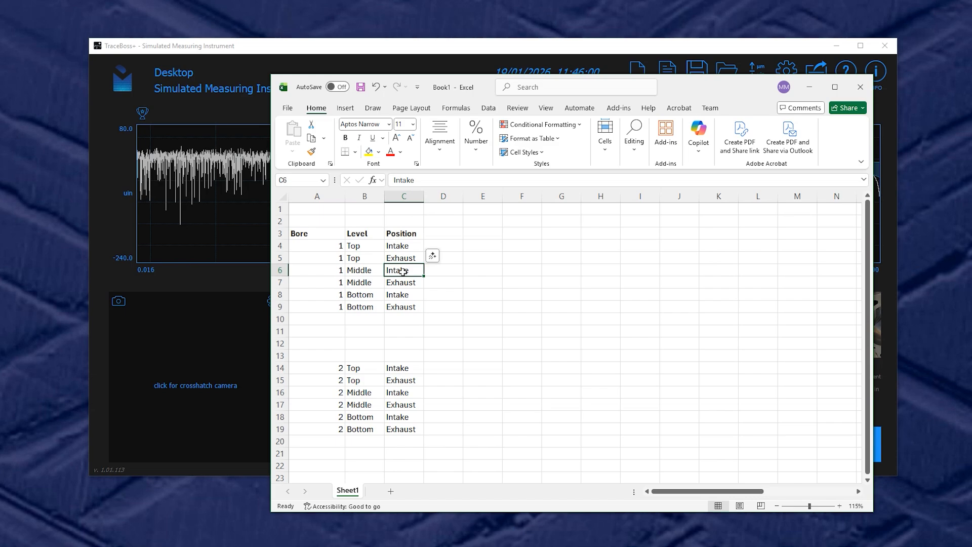
Step: Select cell D2 in Excel, then switch to TraceBoss+ and configure its results export to send to the active Excel cell
click(440, 220)
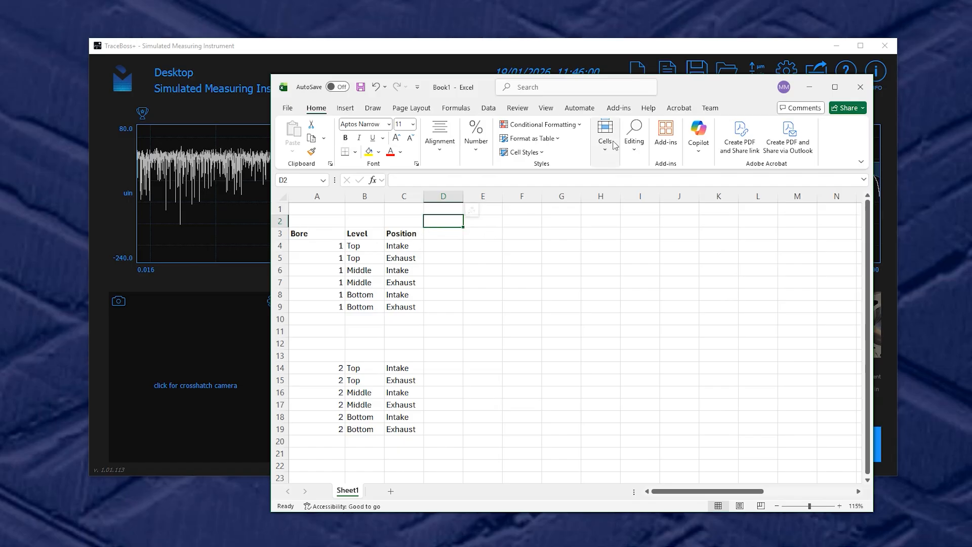
click(656, 46)
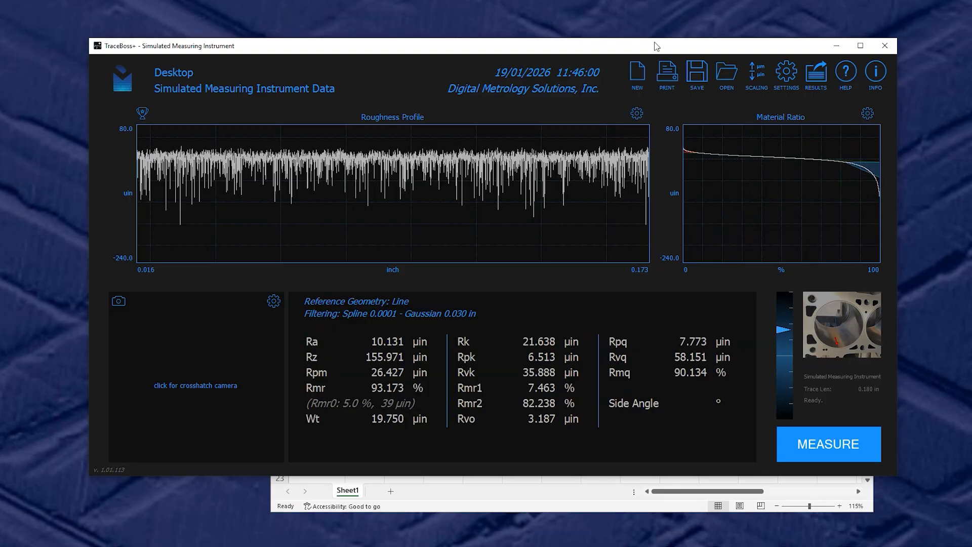
click(784, 71)
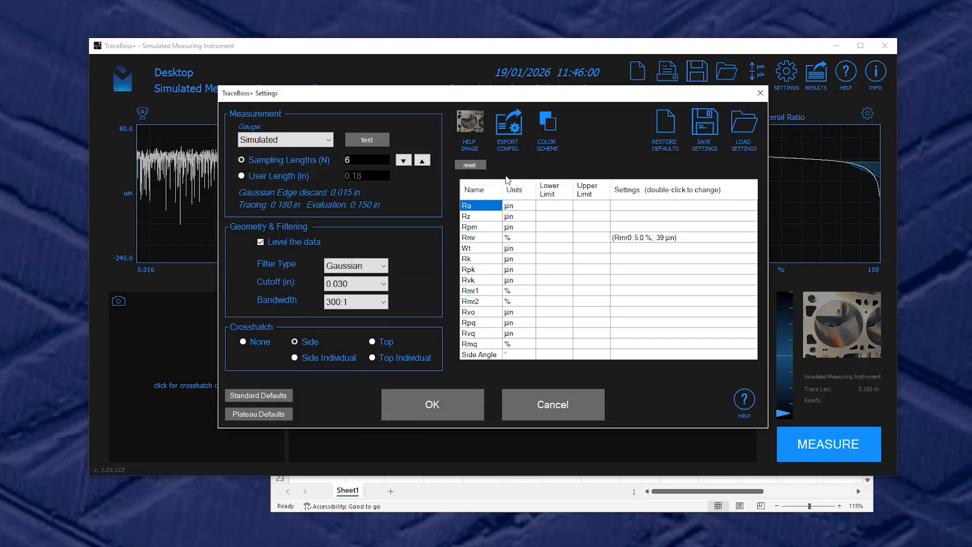
click(505, 132)
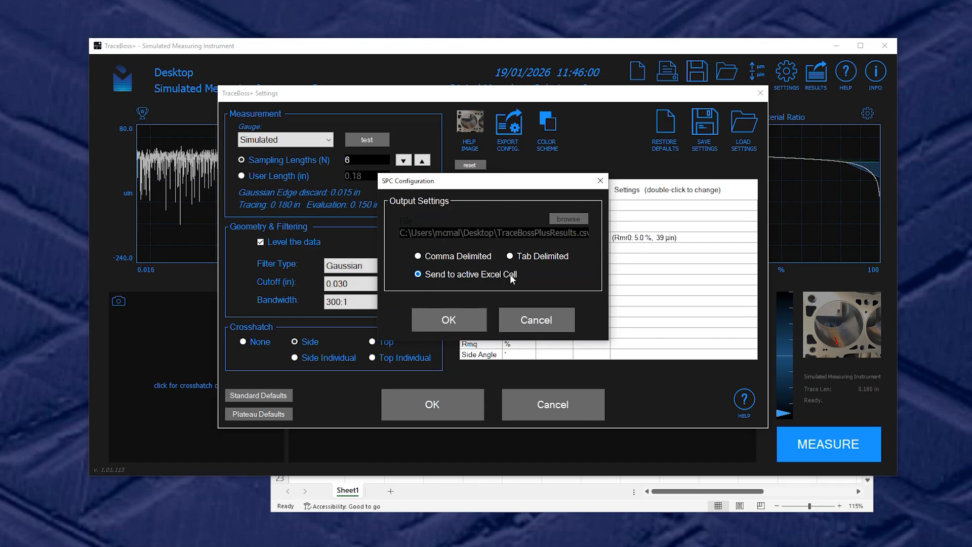
click(469, 318)
click(454, 392)
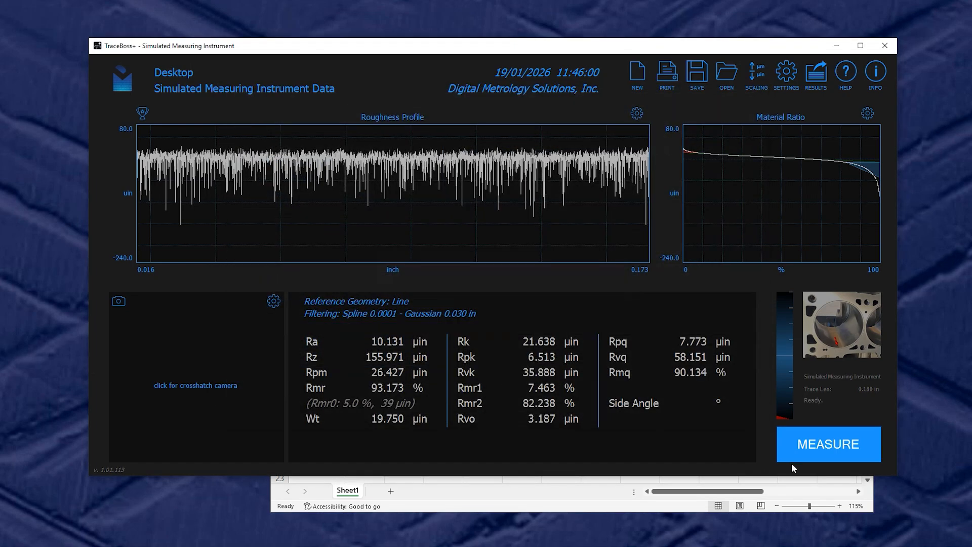
Step: Send the current roughness results with their headers to the selected Excel cell
click(816, 77)
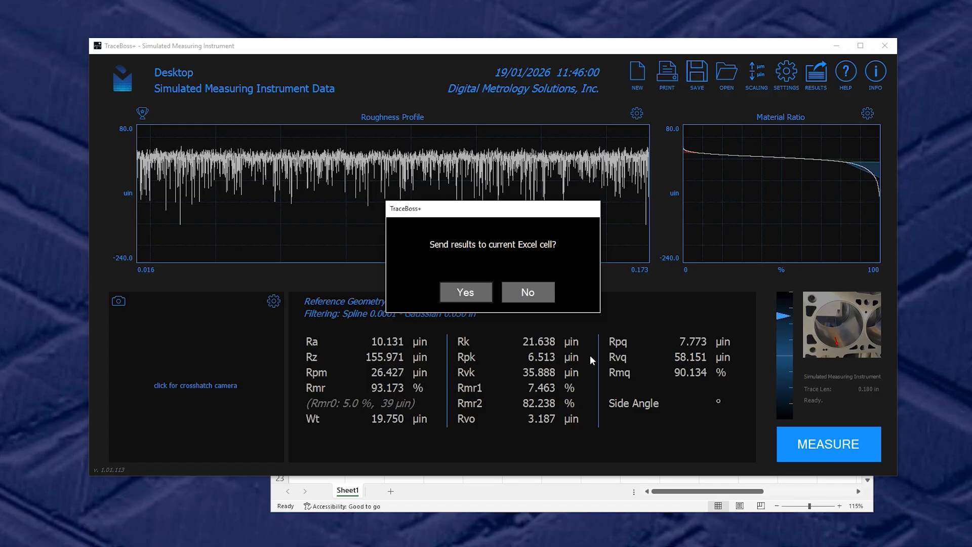
click(463, 292)
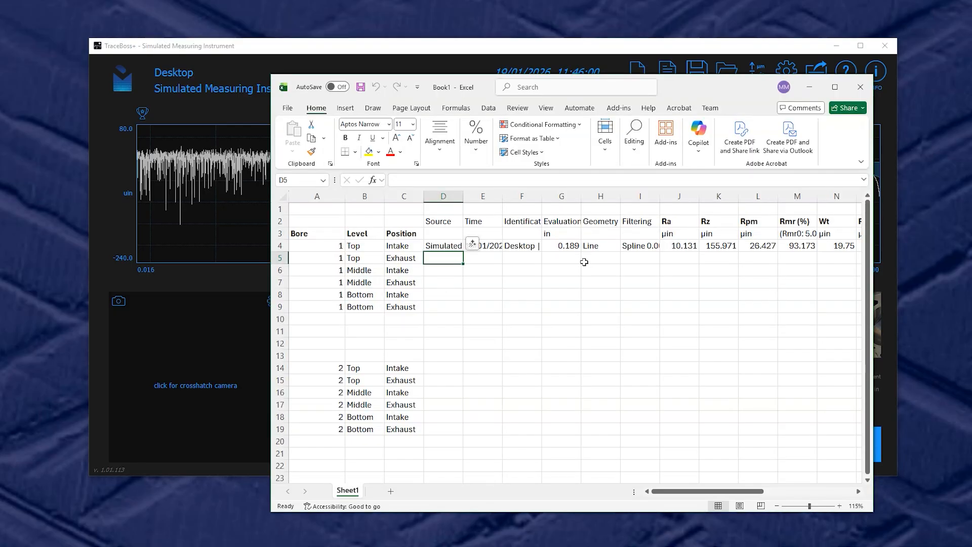
Step: Examine the exported headers and the parameter values across row 4, together with the bore 1 Top Intake labels
click(440, 221)
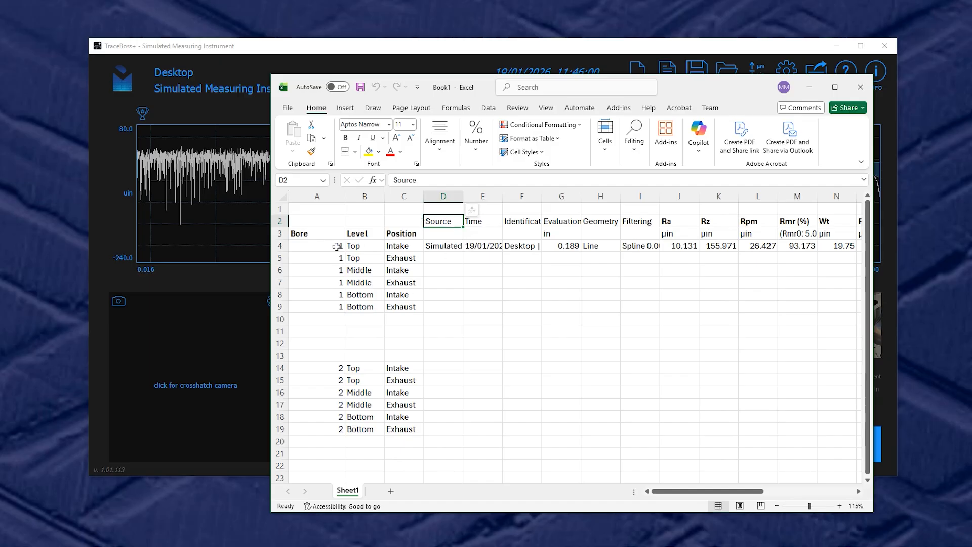
drag(336, 246, 401, 246)
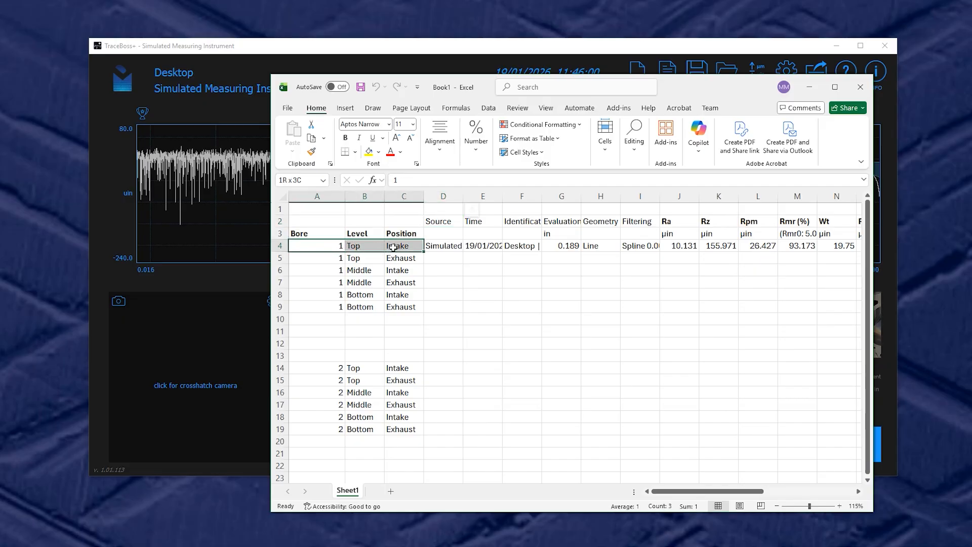
click(679, 247)
key(Right)
key(Right)
key(Right)
key(Right)
key(Right)
key(Right)
key(Right)
key(Right)
key(Right)
key(Right)
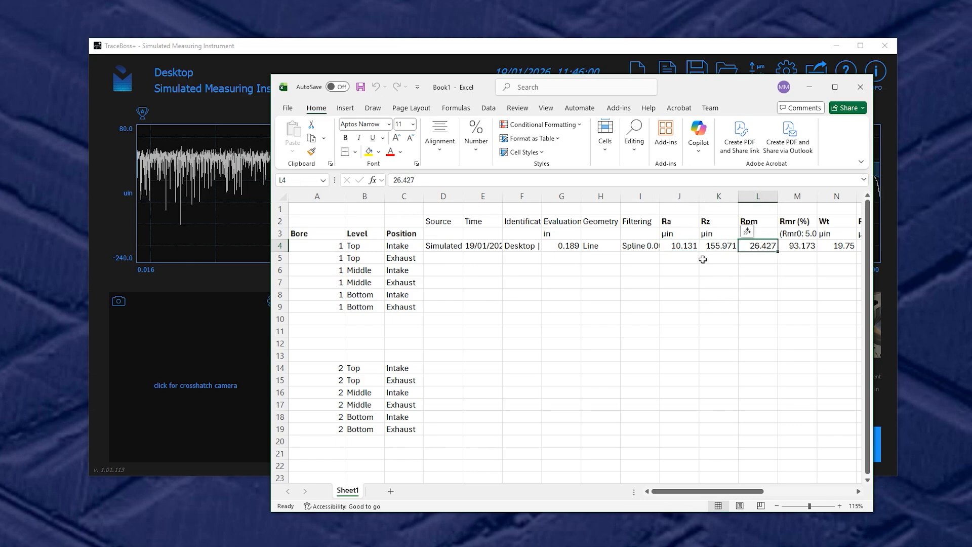
key(Right)
key(Right)
key(Right)
key(Right)
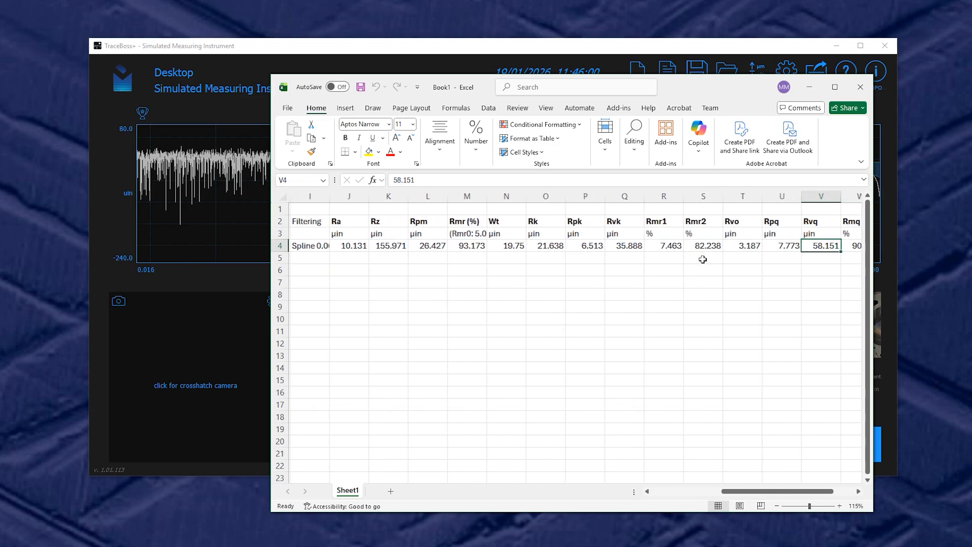
key(Left)
key(Left)
key(Left)
key(Left)
key(Left)
key(Left)
key(Left)
key(Left)
key(Left)
key(Left)
key(Left)
key(Left)
key(Left)
key(Left)
key(Left)
key(Left)
key(Left)
key(Left)
key(Left)
key(Left)
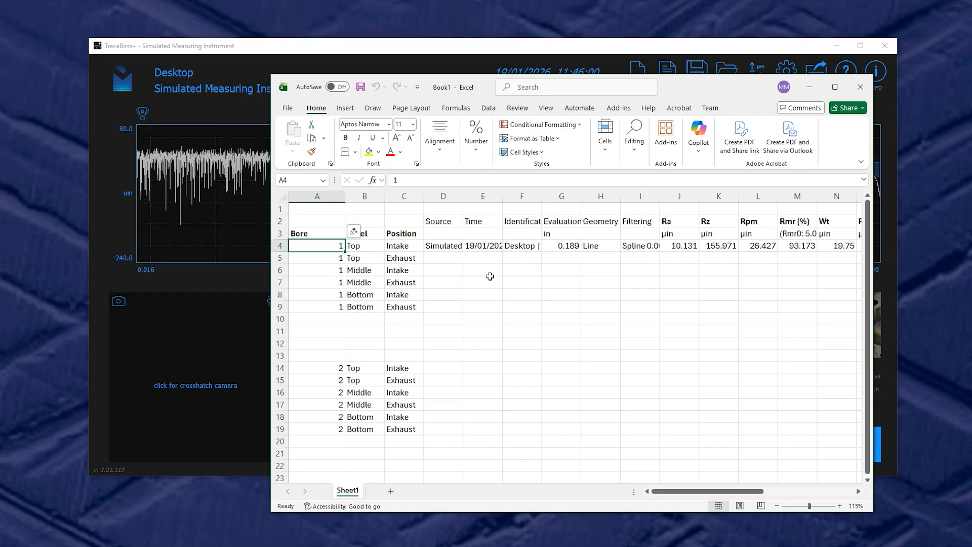
Step: Select cell D5 for bore 1 Top Exhaust, take a new measurement in TraceBoss+ and send its results there
click(443, 259)
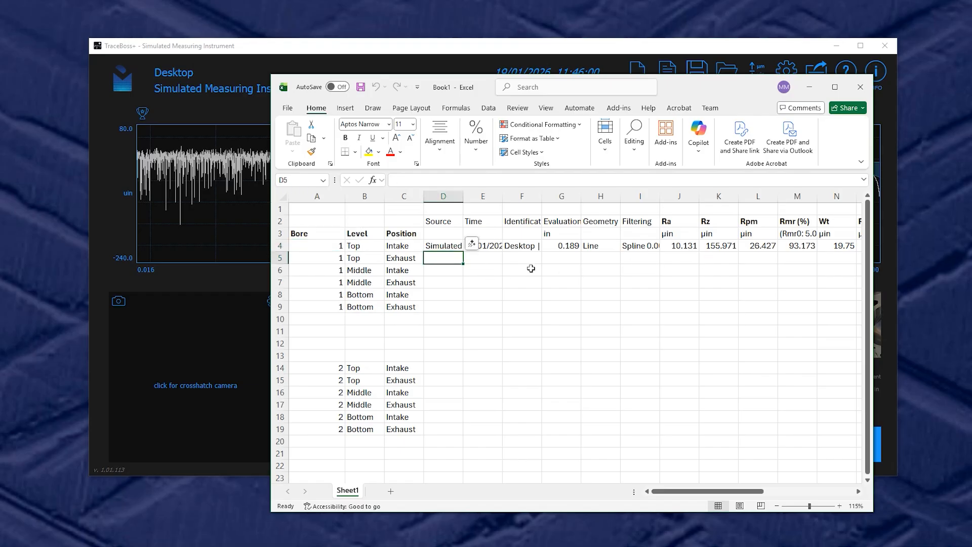
click(460, 72)
click(815, 448)
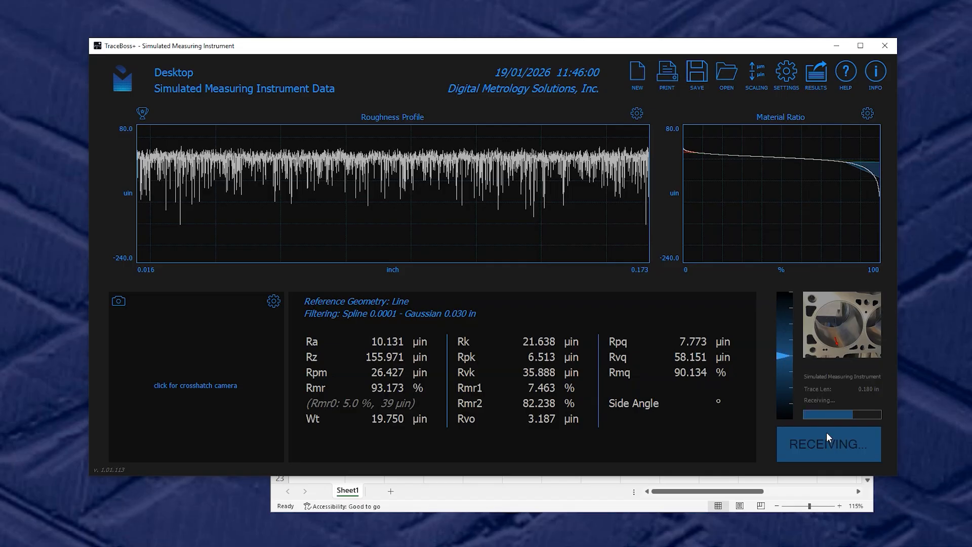
click(816, 73)
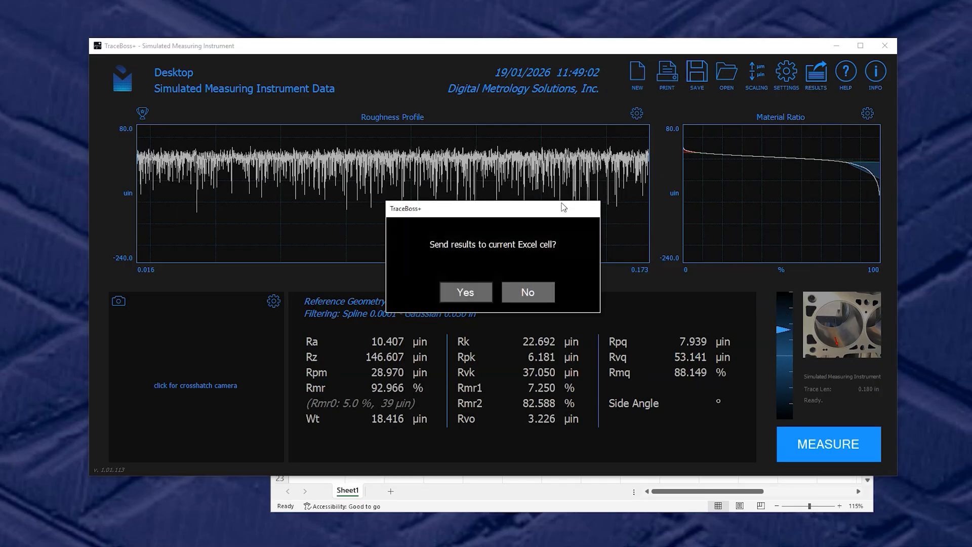
click(521, 290)
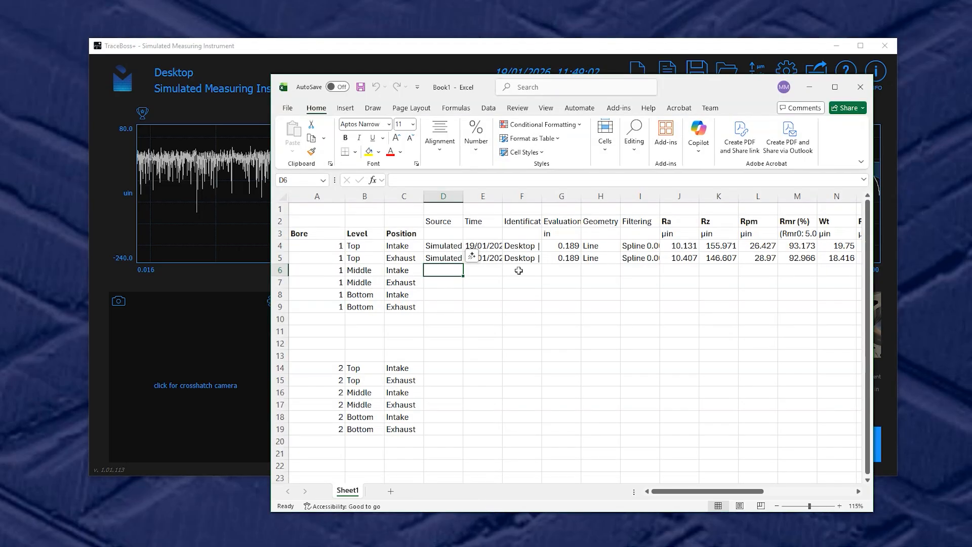
Step: Arrange the TraceBoss+ and Excel windows side by side so the measurement screen and the first worksheet columns both show
drag(388, 94, 434, 97)
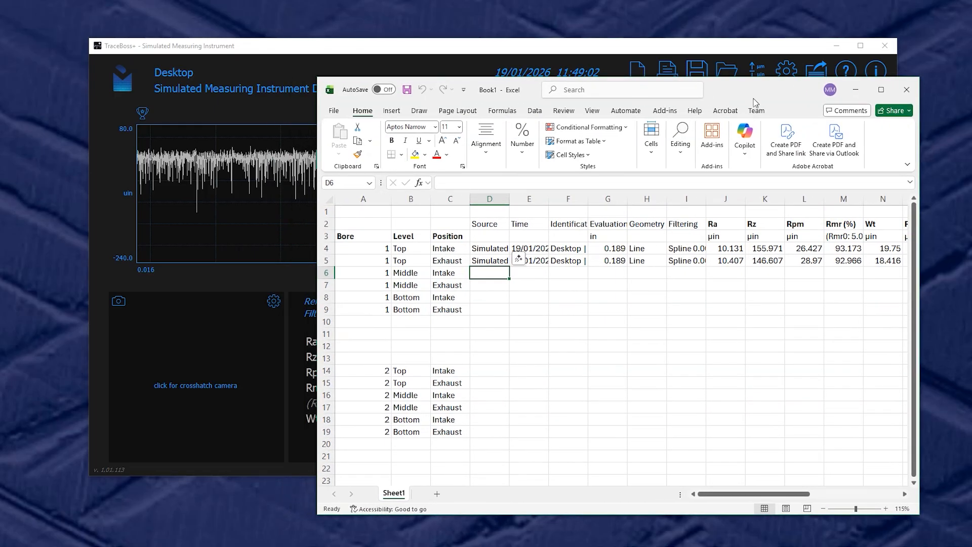
drag(534, 86, 969, 85)
click(737, 54)
drag(737, 53, 669, 51)
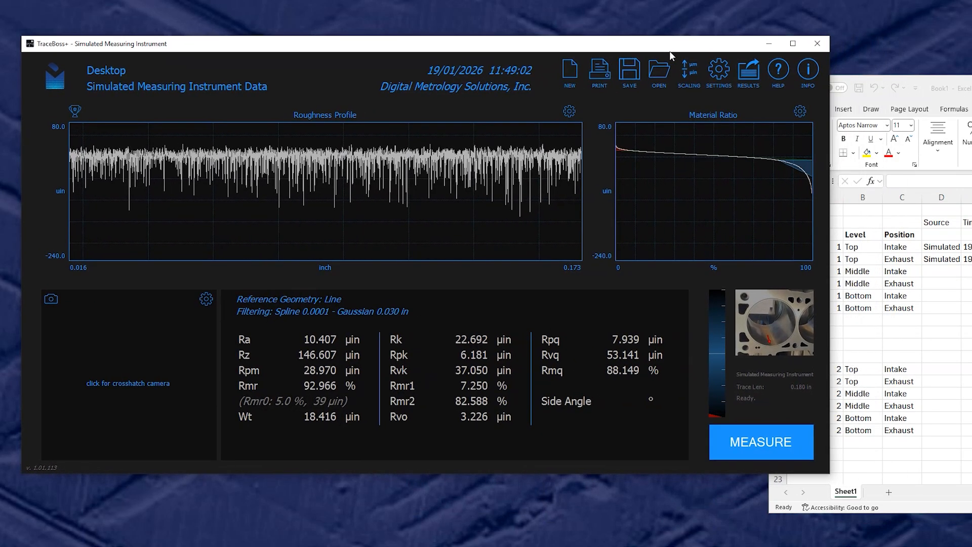
Step: Select cell D6 for bore 1 Middle Intake, take a new measurement in TraceBoss+ and send its results there
click(941, 271)
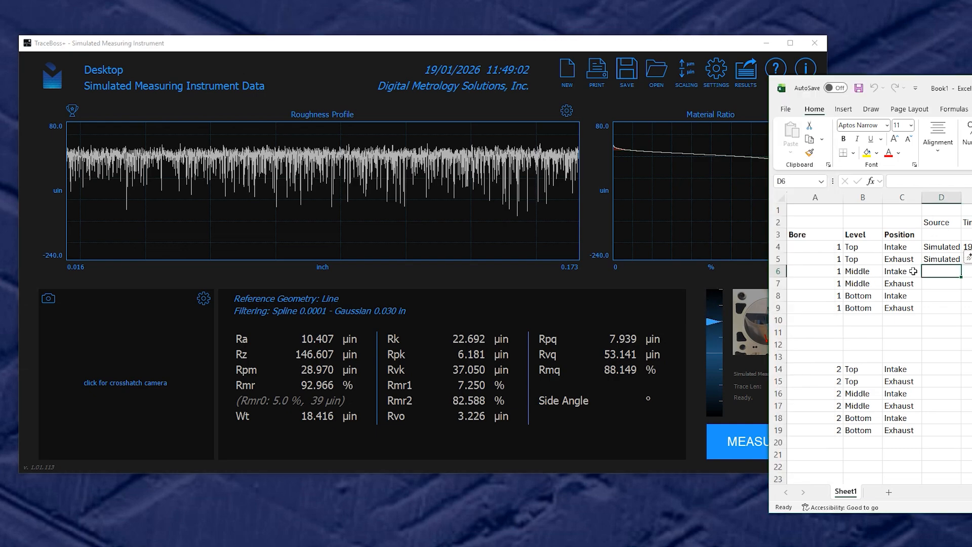
click(644, 48)
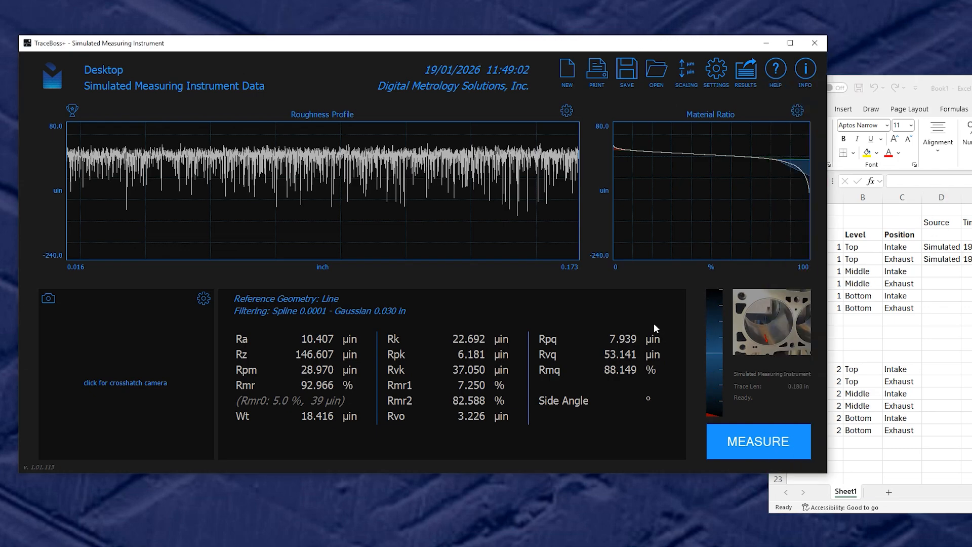
click(739, 439)
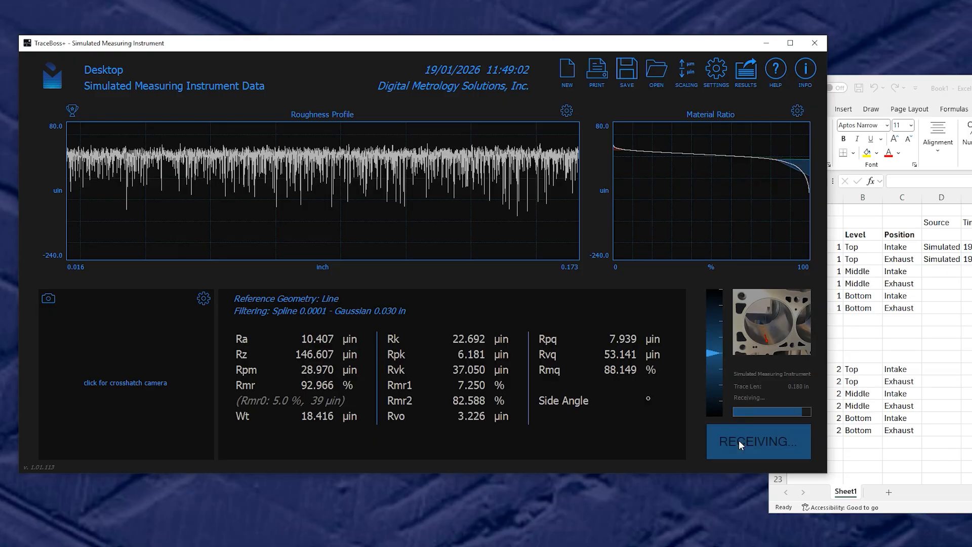
click(746, 70)
click(415, 289)
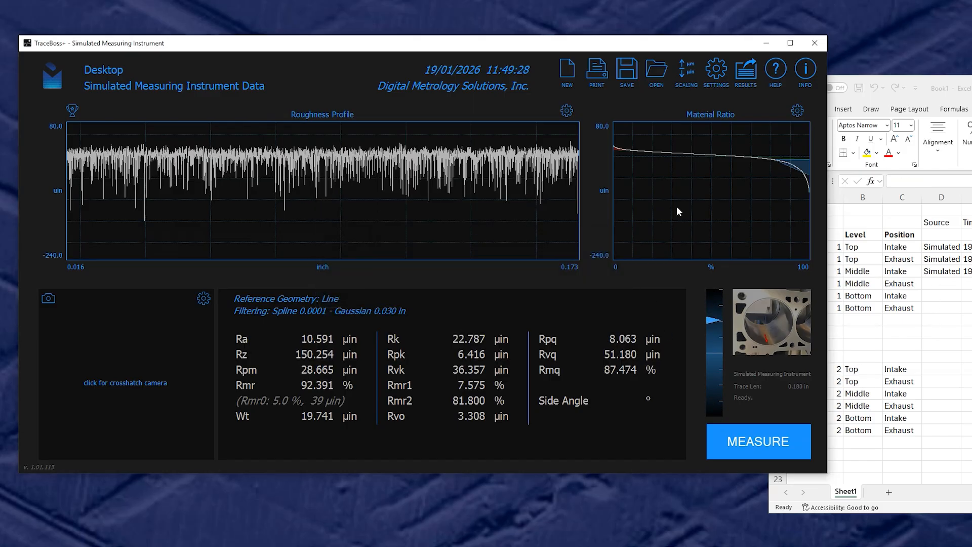
Step: Take two more measurements, sending each one's results to Excel for bore 1 Middle Exhaust and Bottom Intake
click(746, 439)
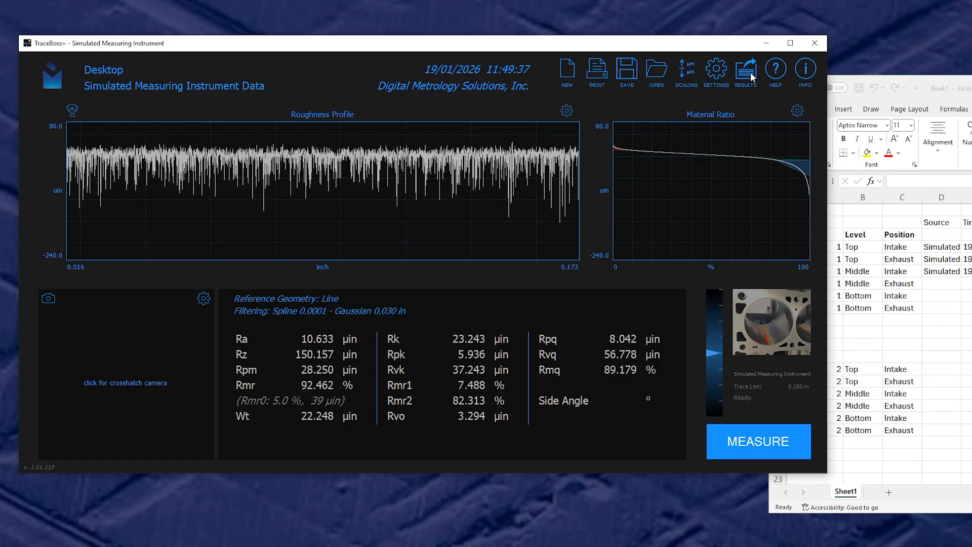
click(396, 289)
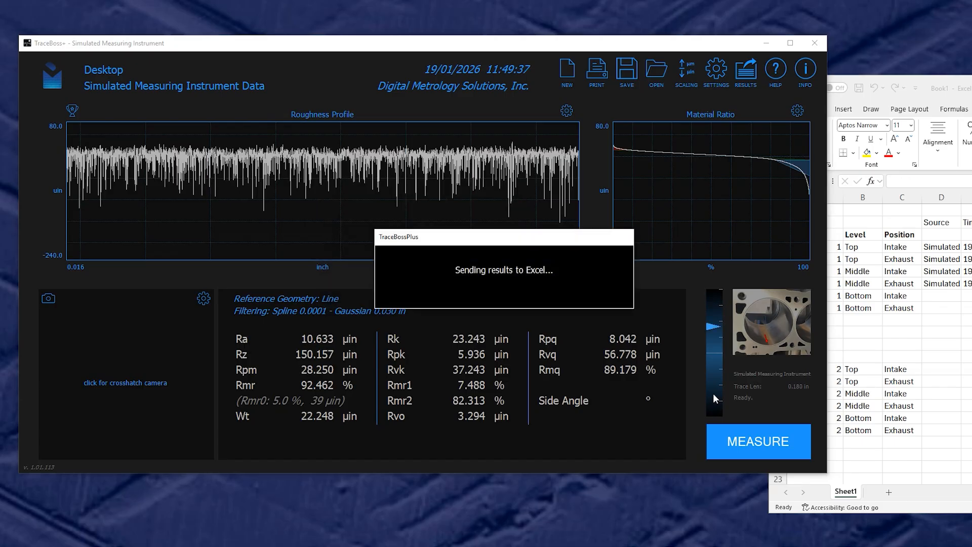
click(752, 437)
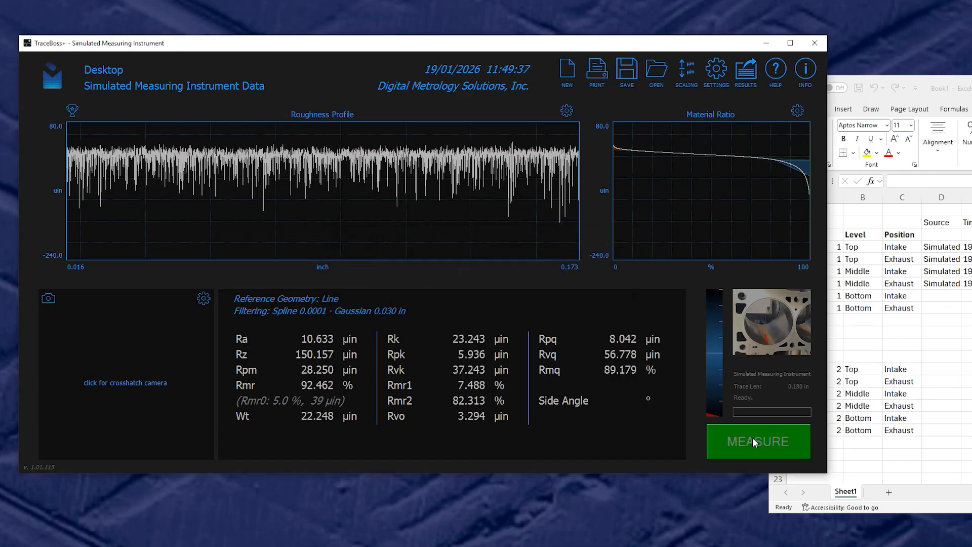
click(746, 70)
click(395, 289)
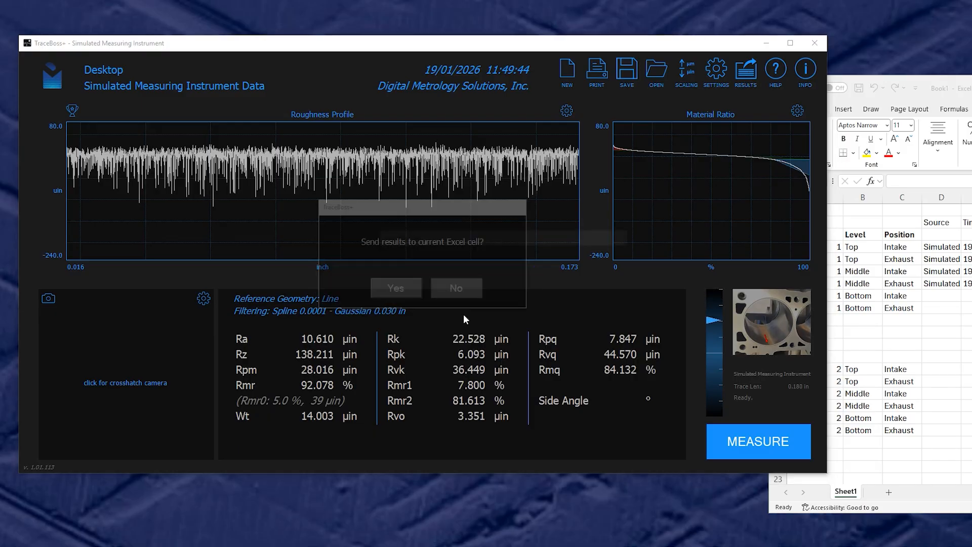
Step: Take a new measurement, send its results to Excel for bore 1 Bottom Exhaust, and bring the Excel worksheet to the front
click(763, 442)
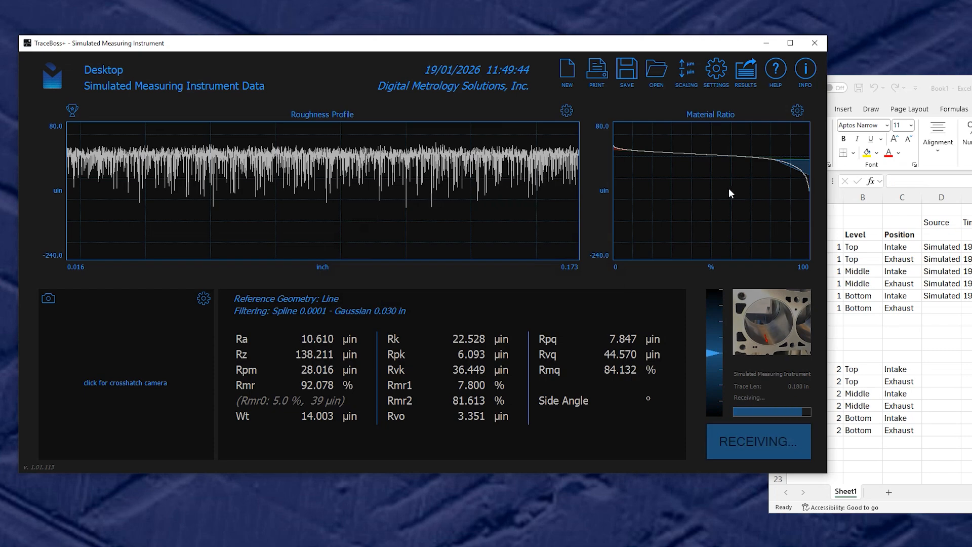
click(393, 283)
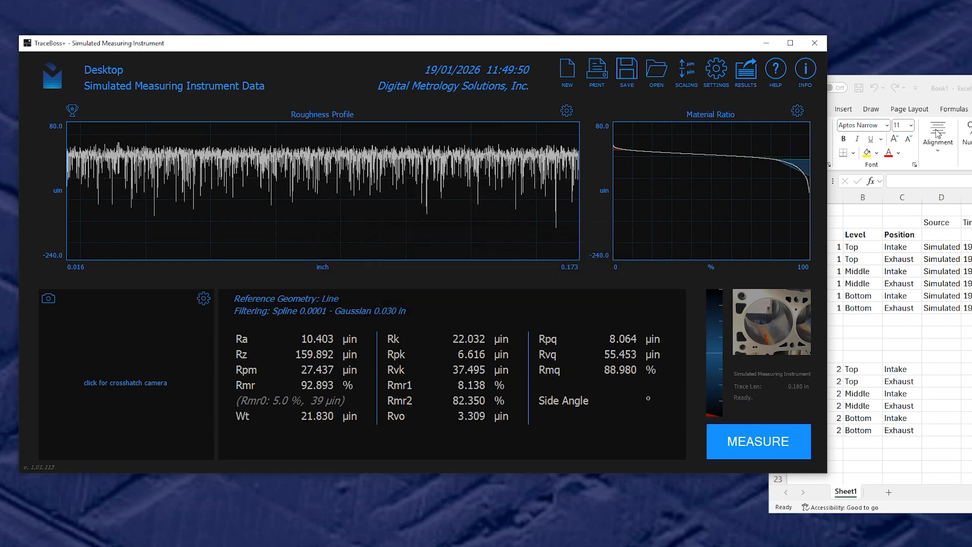
key(alt+Tab)
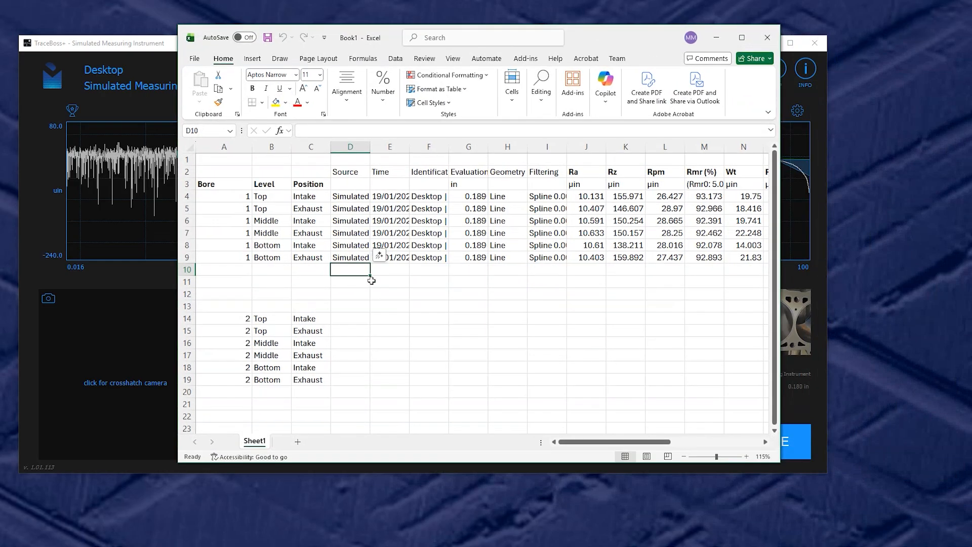
Step: Enter the formula =AVERAGE(J4:J9) in cell J11 to average bore 1's Ra values
click(584, 282)
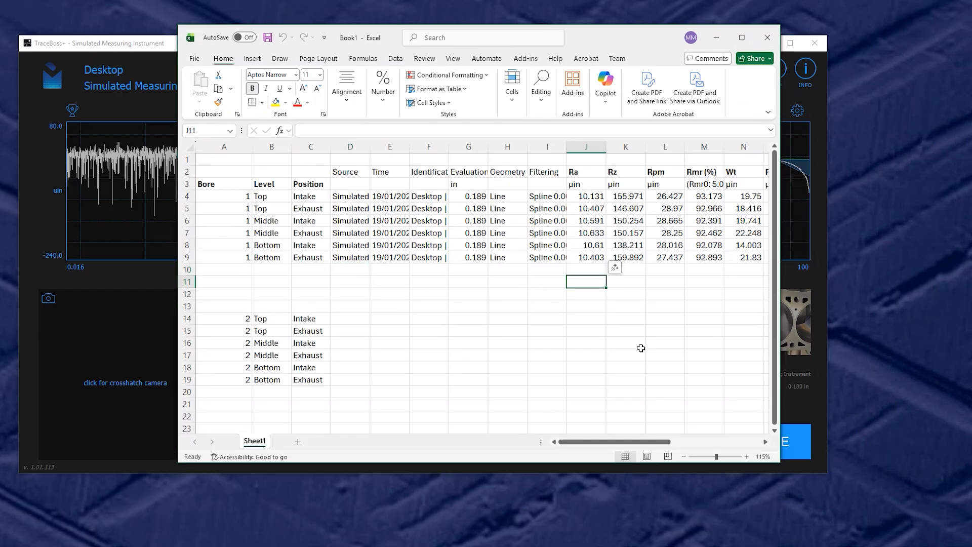
text(=)
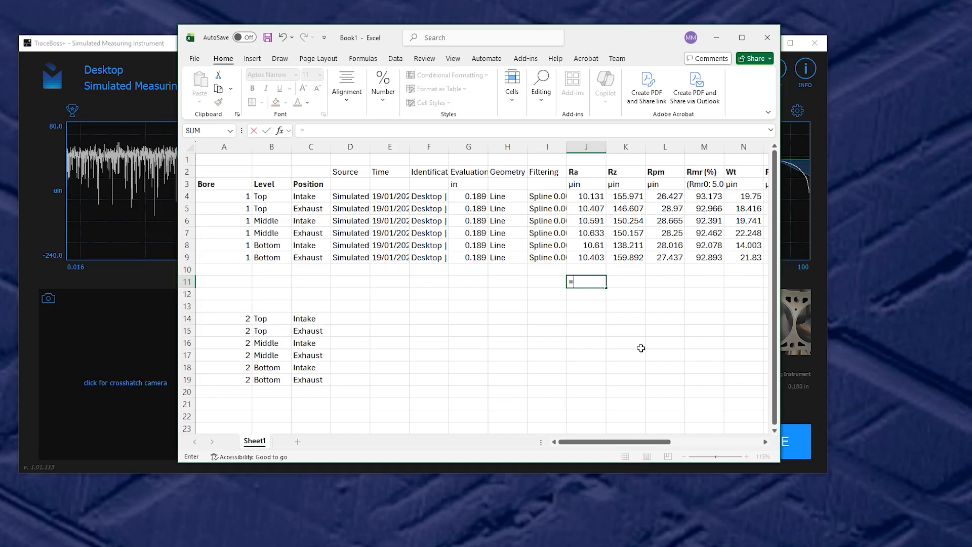
text(a)
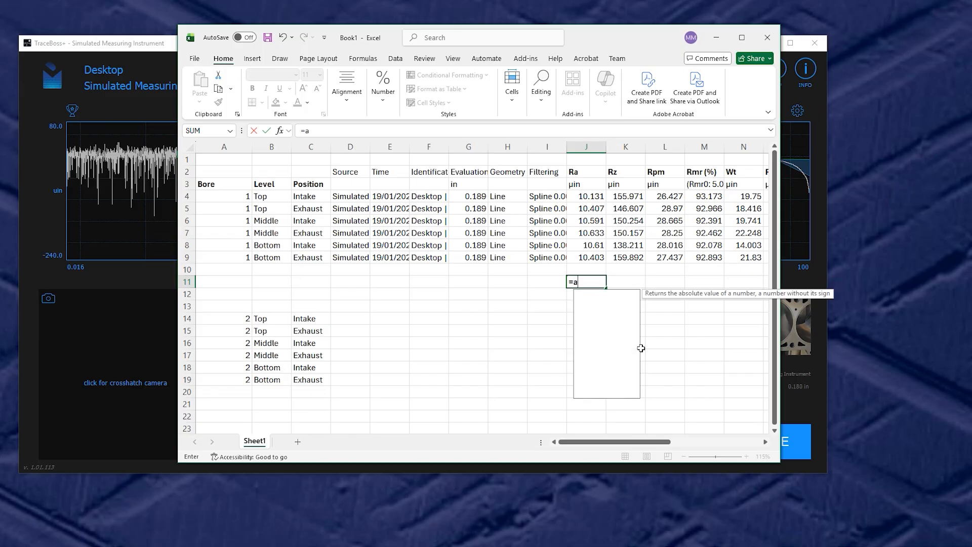
text(verage()
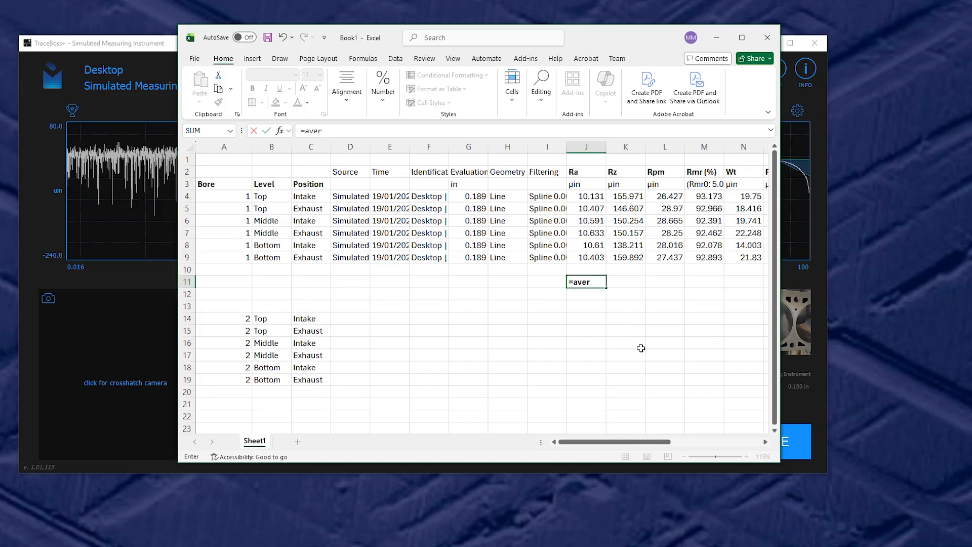
key(Up)
key(Up)
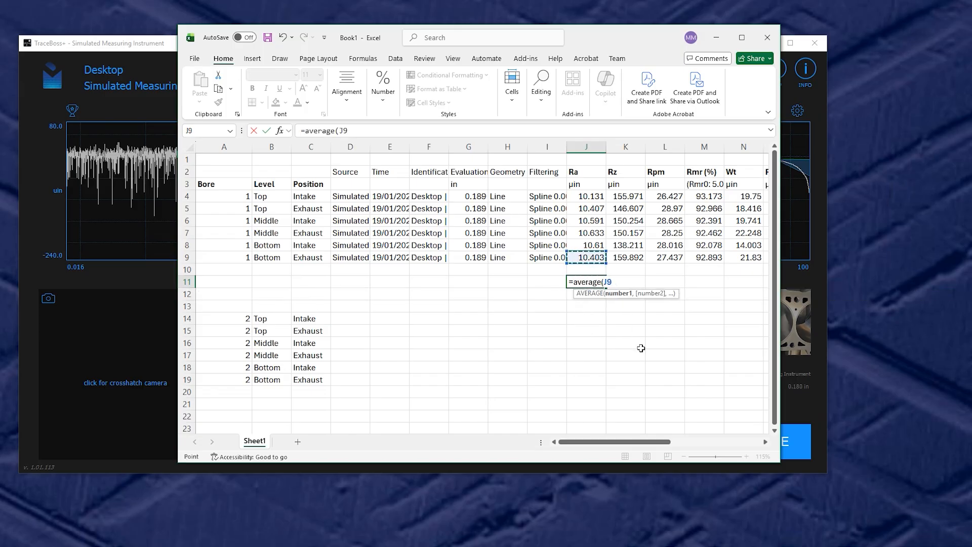
drag(589, 191, 587, 258)
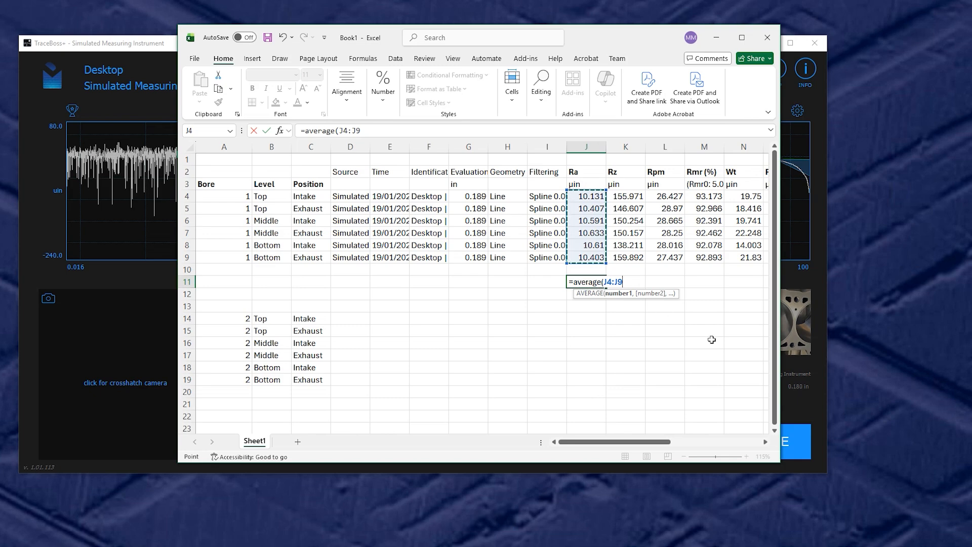
text())
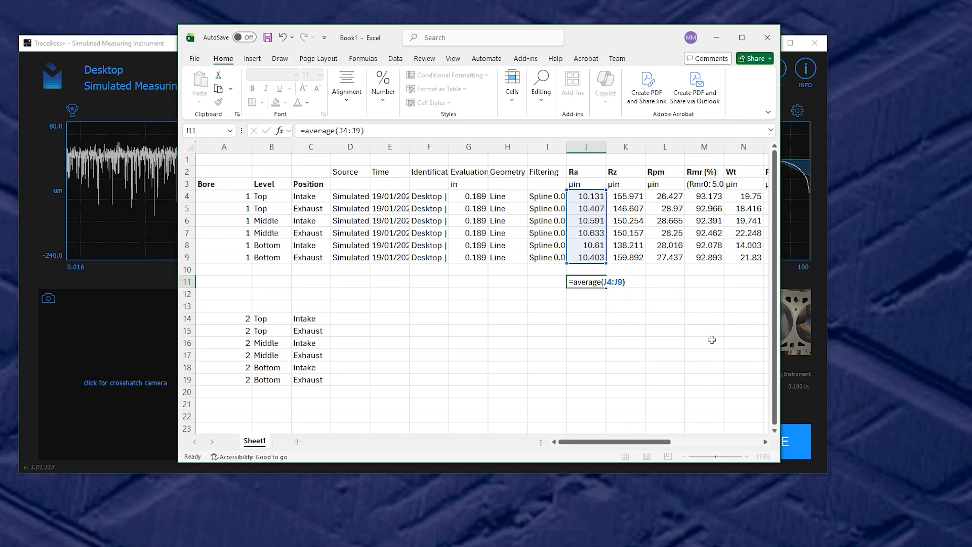
key(Return)
key(Up)
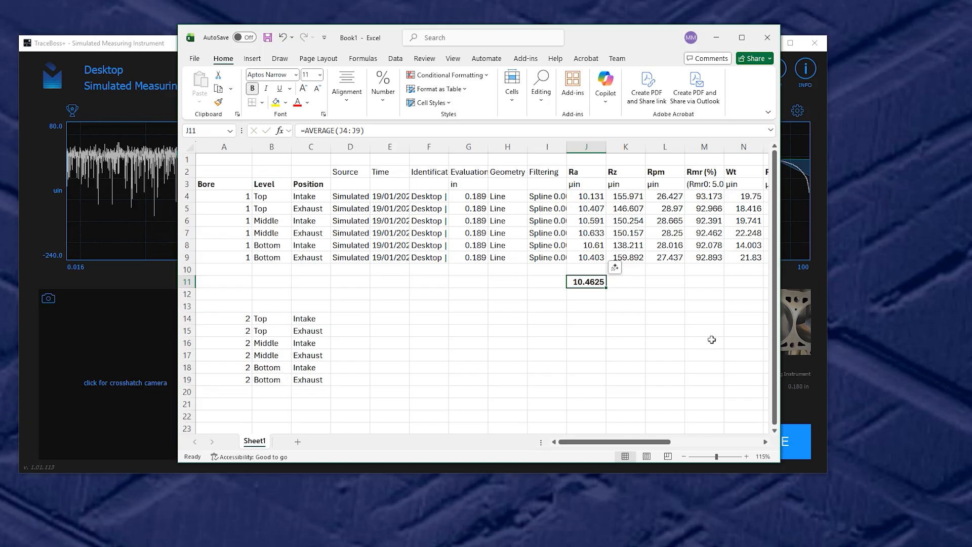
click(253, 89)
click(254, 90)
click(253, 88)
click(253, 88)
click(253, 88)
click(252, 88)
Step: Fill the average formula from J11 across row 11 through the Side Angle column, X11
drag(641, 442, 705, 448)
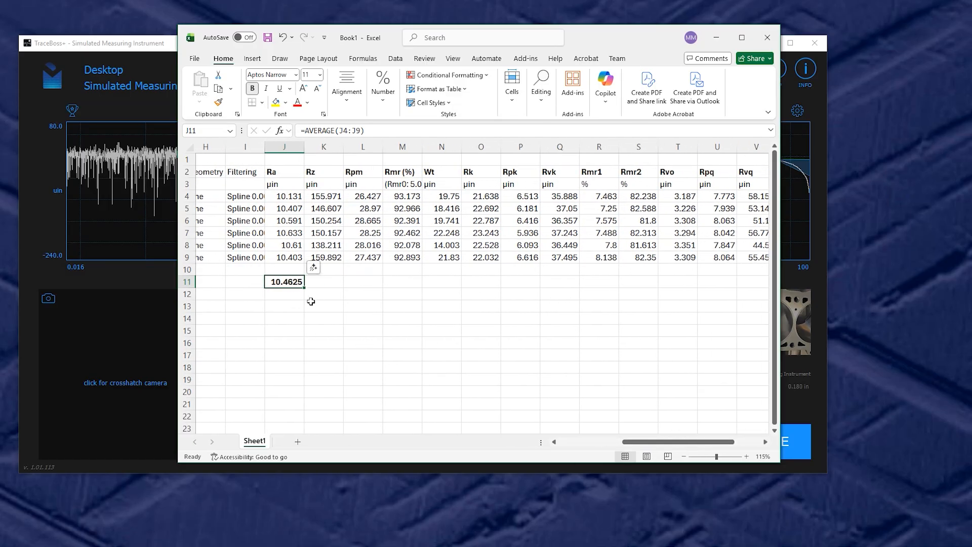
drag(306, 289, 706, 292)
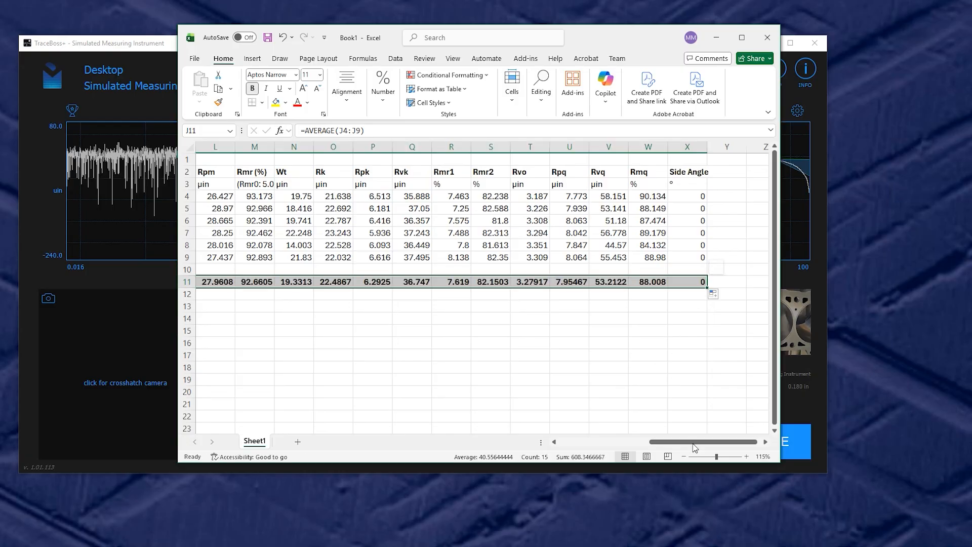
drag(723, 448, 683, 449)
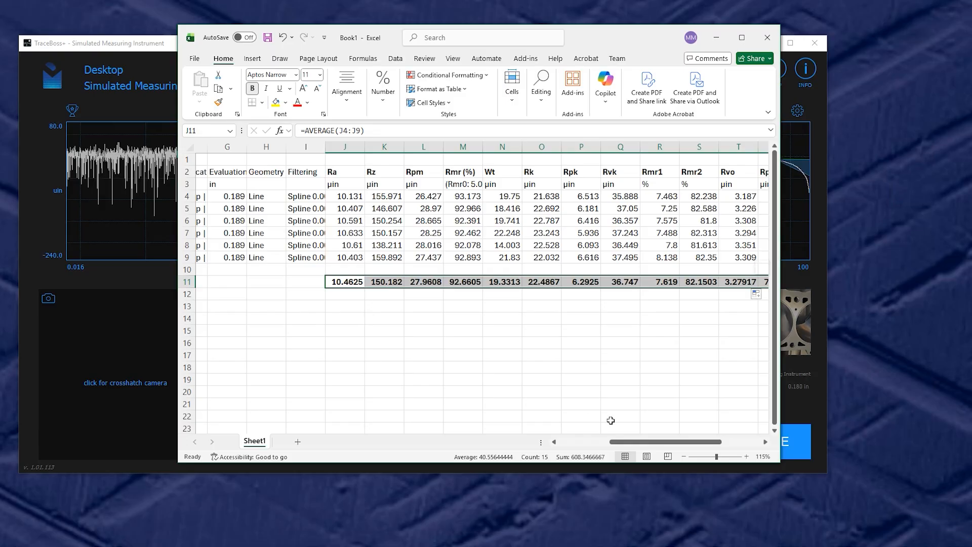
Step: Copy the Ra average formula from J11 into J21 beneath the bore 2 rows
drag(649, 441, 601, 442)
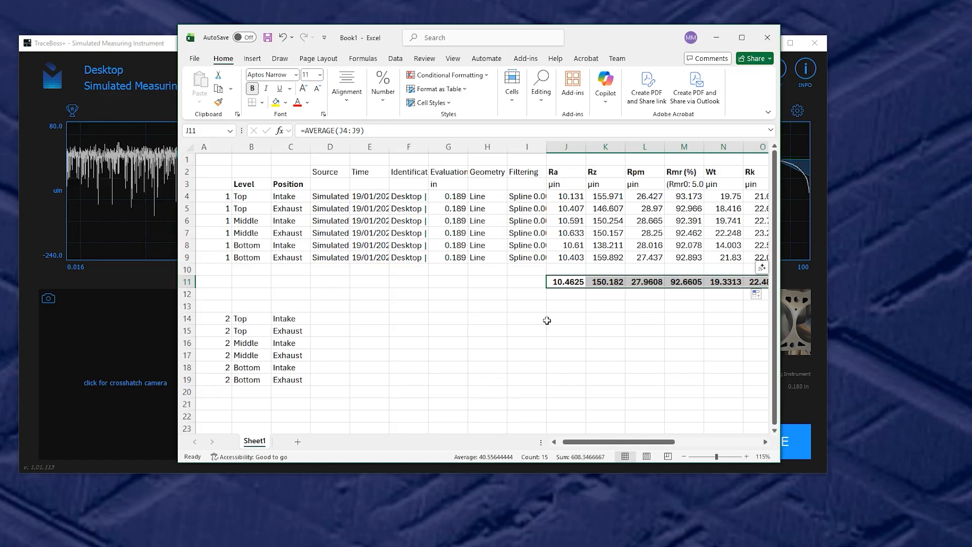
key(Down)
key(Down)
key(Down)
key(Down)
key(Down)
key(Down)
click(565, 284)
key(ctrl+c)
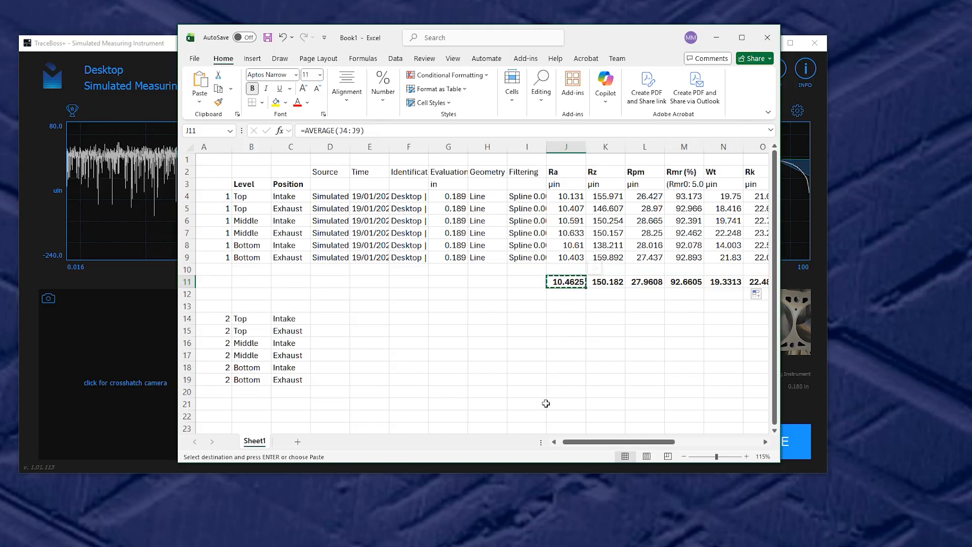
click(562, 404)
key(ctrl+v)
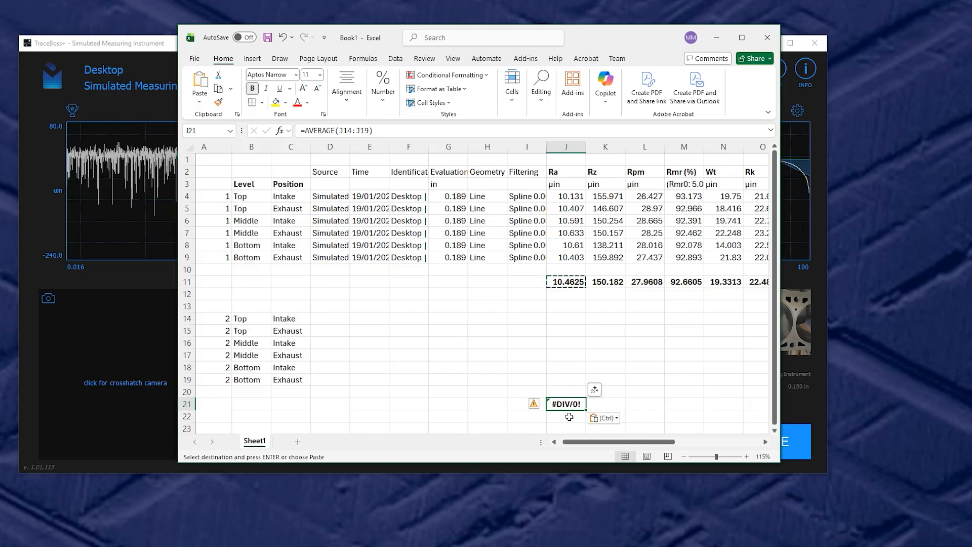
Step: Select cell D14 for bore 2 Top Intake, take a new measurement in TraceBoss+ and send its results there
click(345, 320)
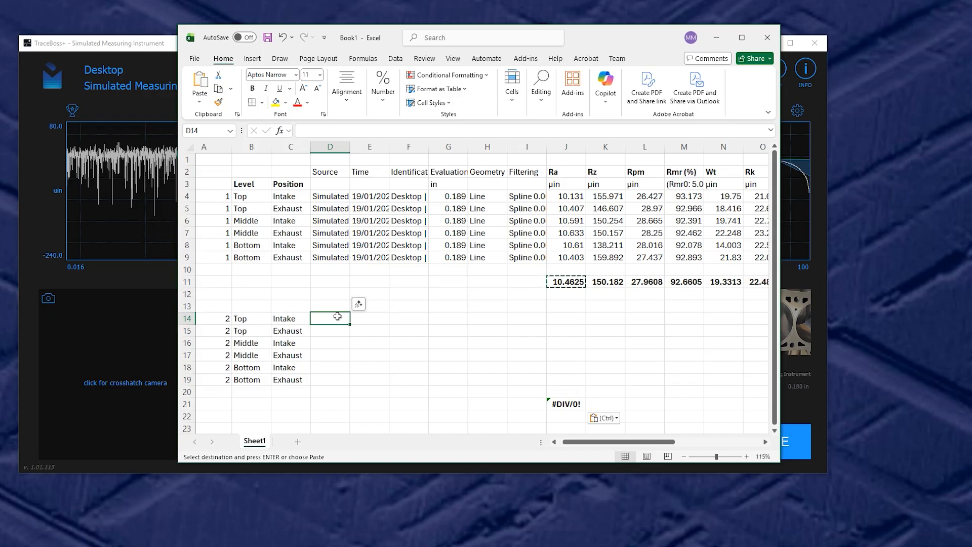
click(327, 174)
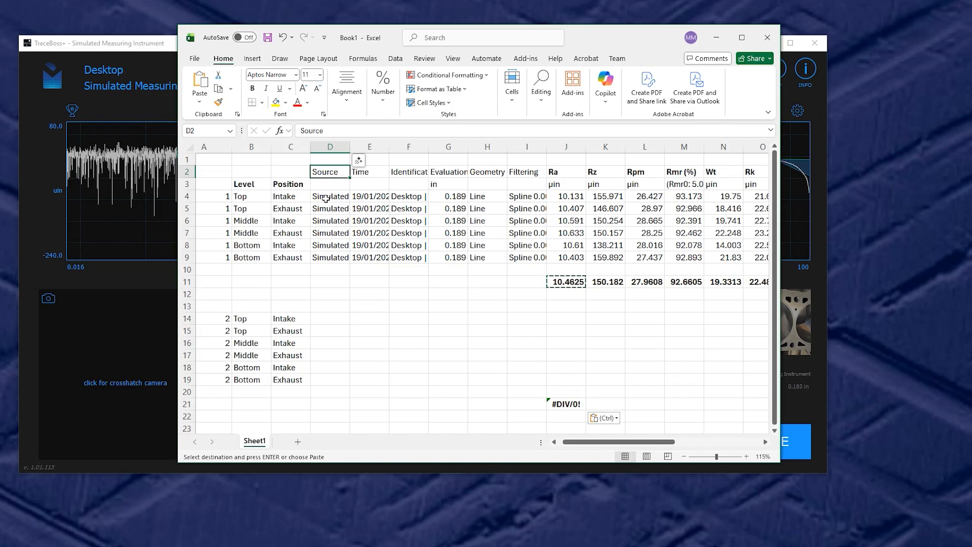
click(360, 174)
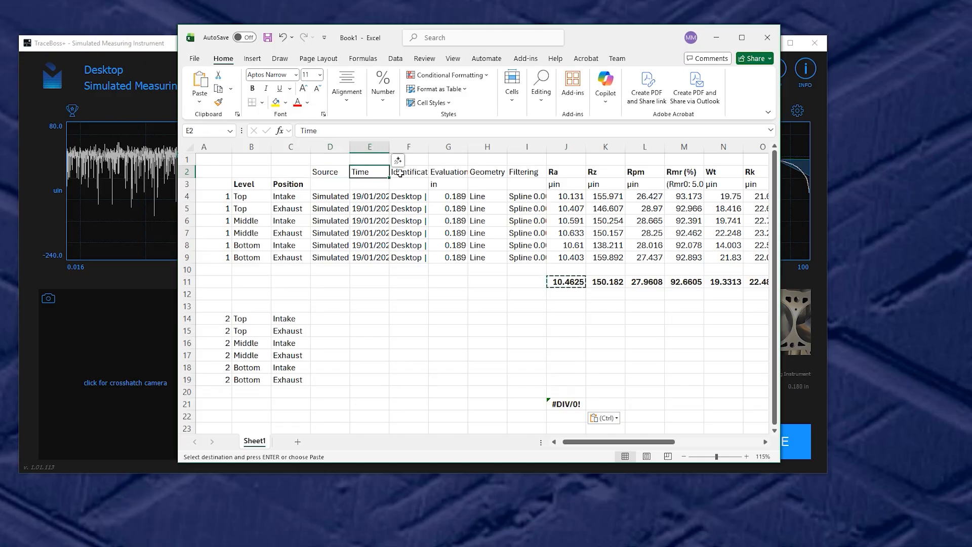
click(338, 319)
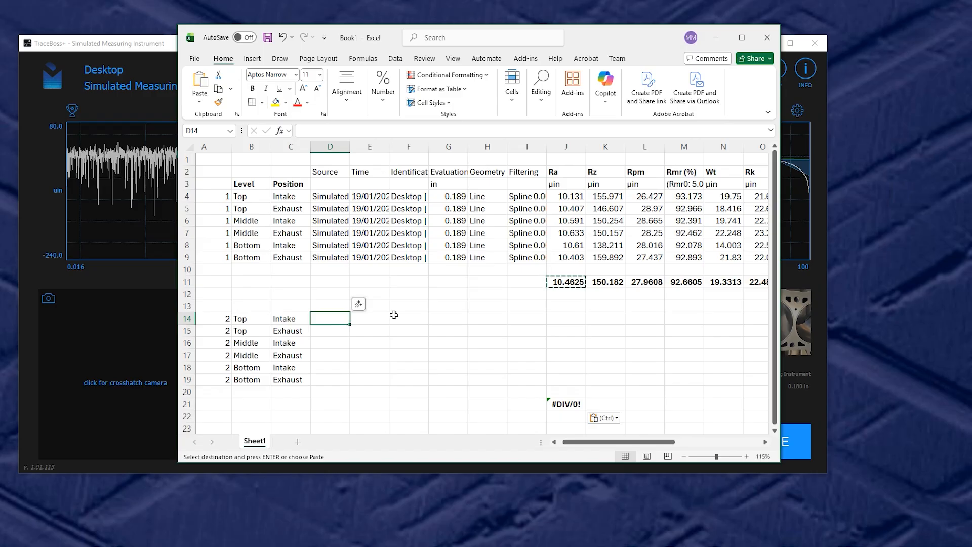
click(156, 285)
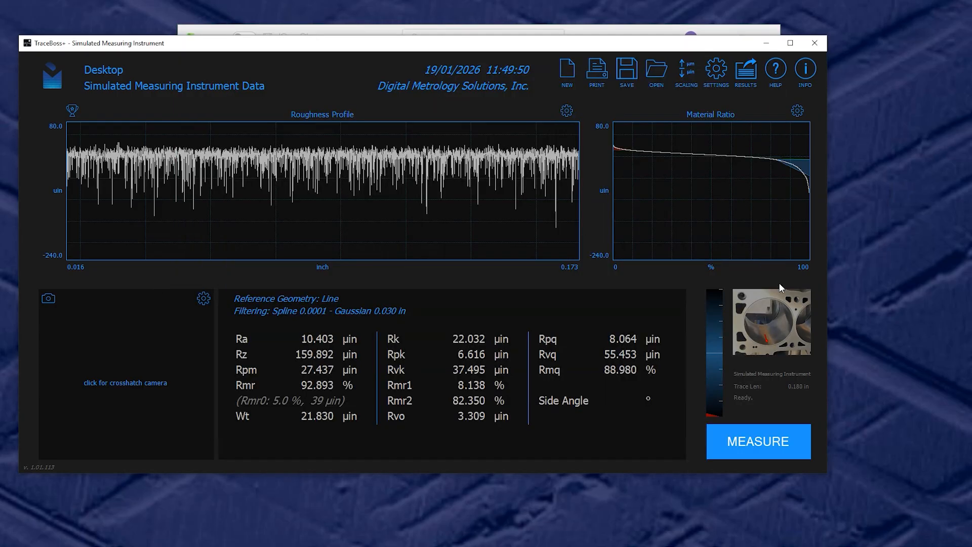
click(764, 446)
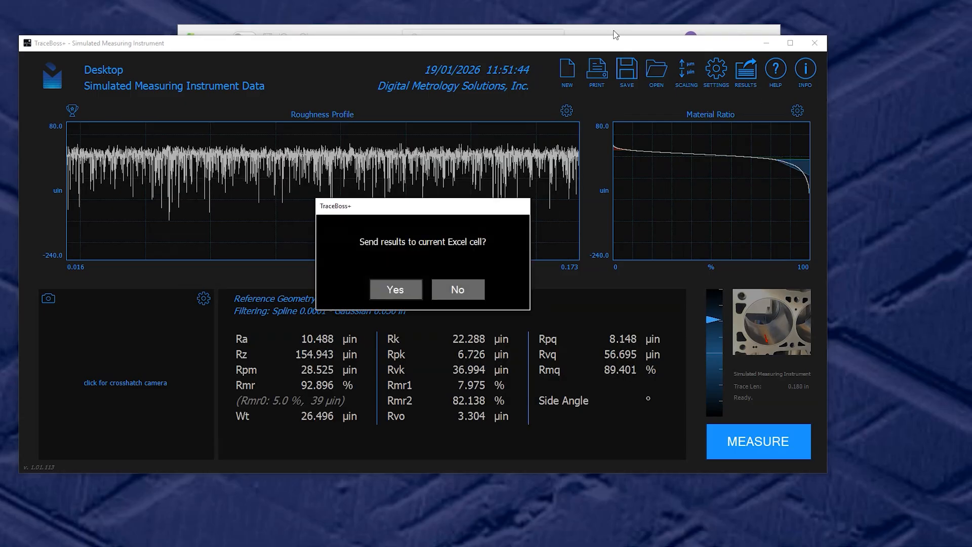
click(395, 287)
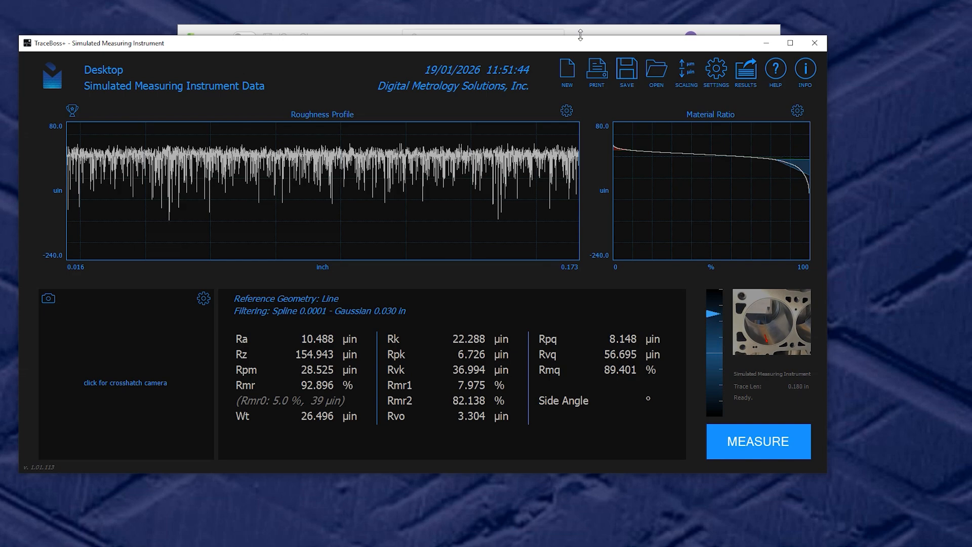
Step: Switch to Excel and examine the exported bore 2 Top Intake results in row 14, up to the Ra value
click(580, 31)
click(274, 319)
click(329, 319)
click(407, 318)
click(448, 319)
click(487, 319)
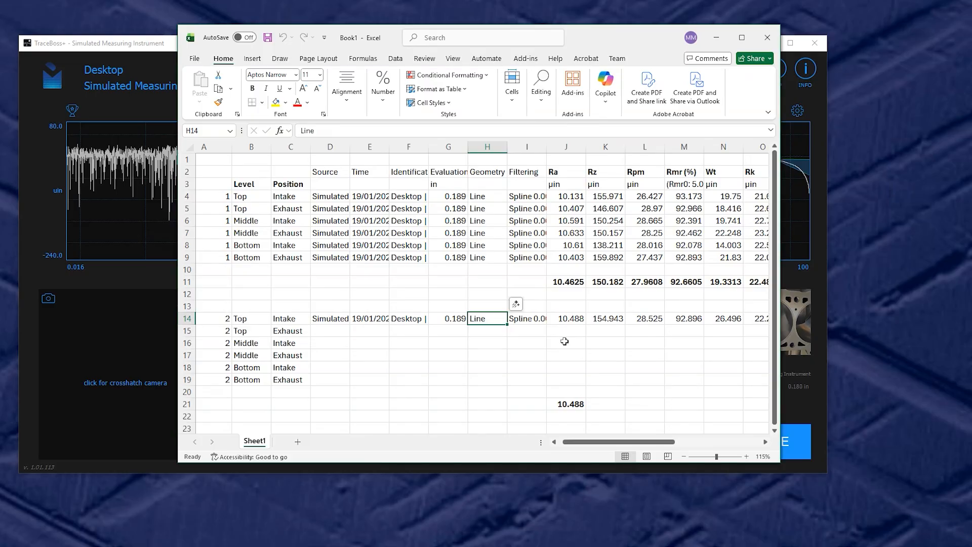
click(576, 319)
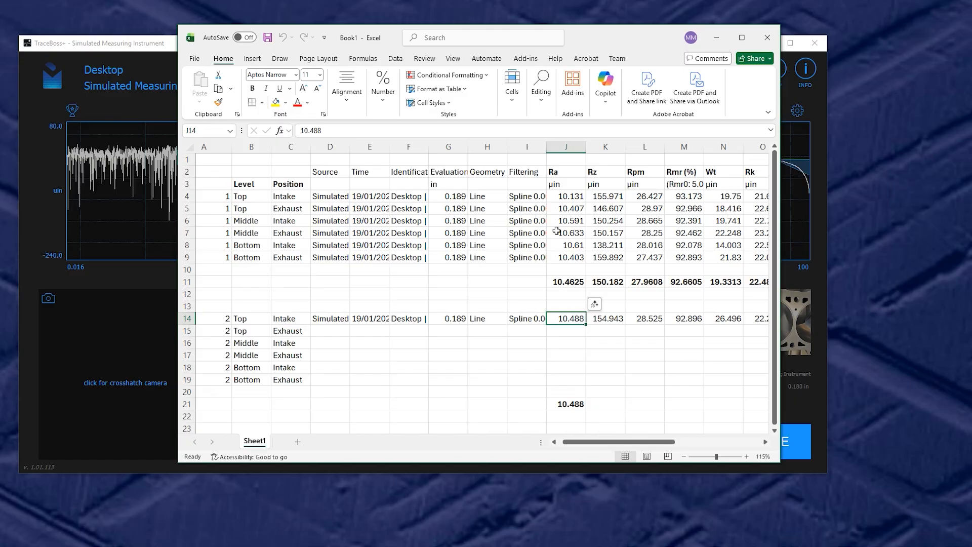
Step: Fill the bore 2 average formula from J21 across row 21 through the Side Angle column, X21
click(563, 405)
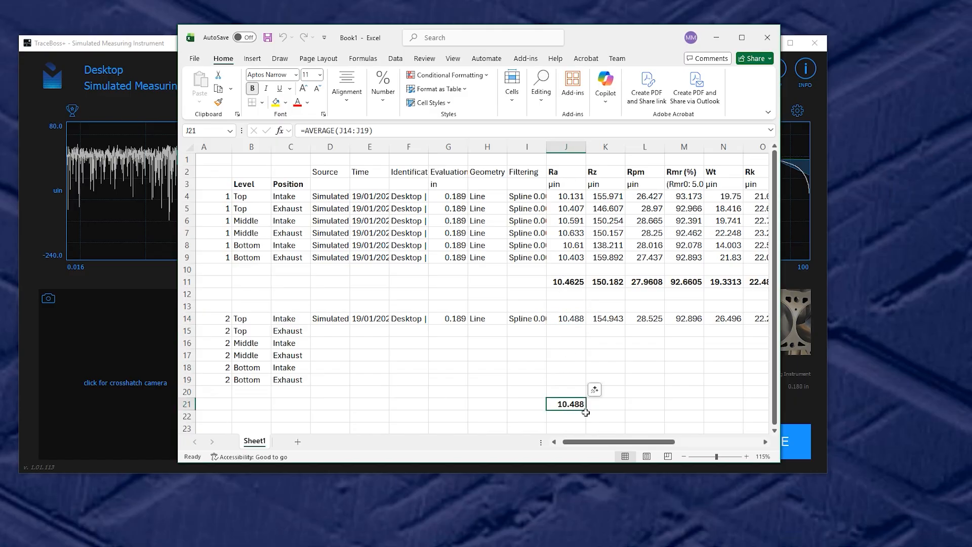
drag(586, 411, 699, 411)
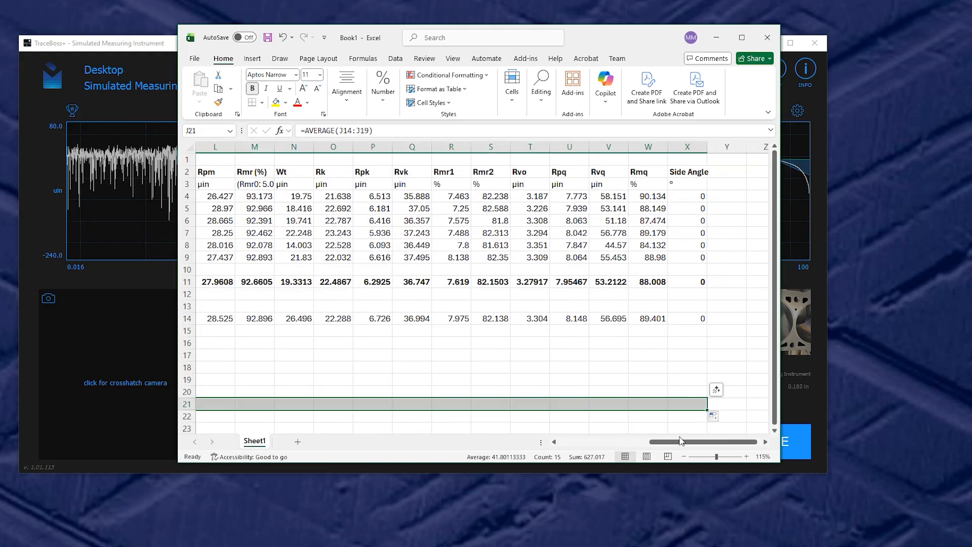
drag(681, 444, 430, 438)
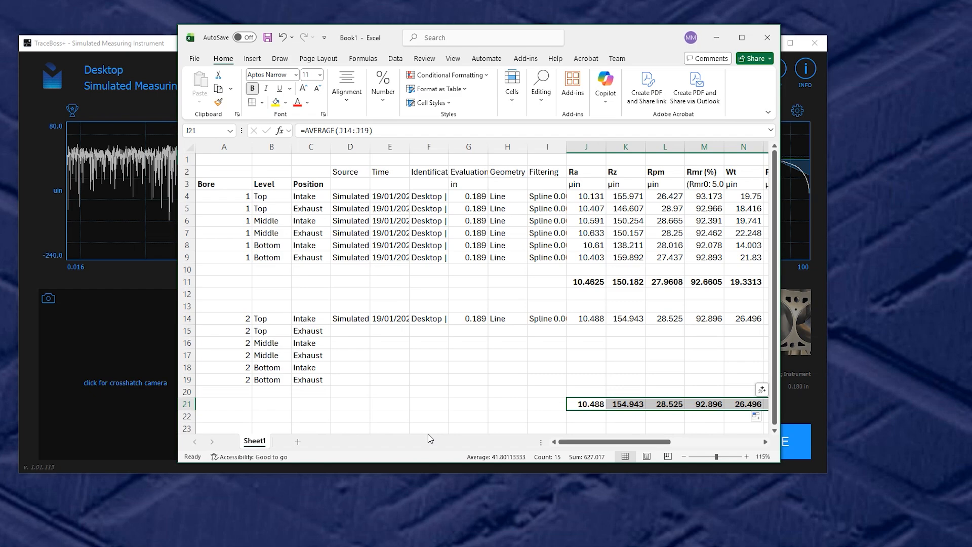
Step: Review the bore 1 averages in row 11, starting with Ra and Rz
drag(592, 282, 644, 282)
click(644, 282)
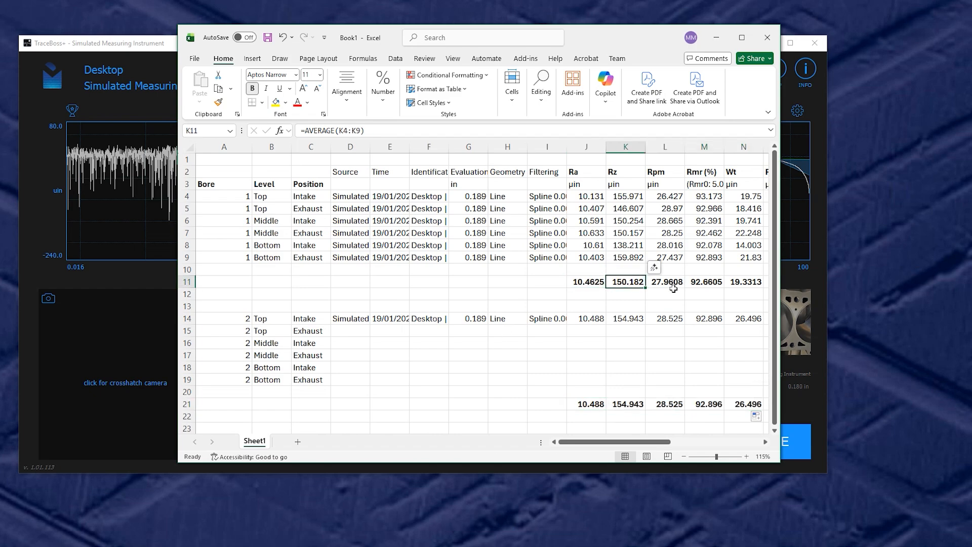